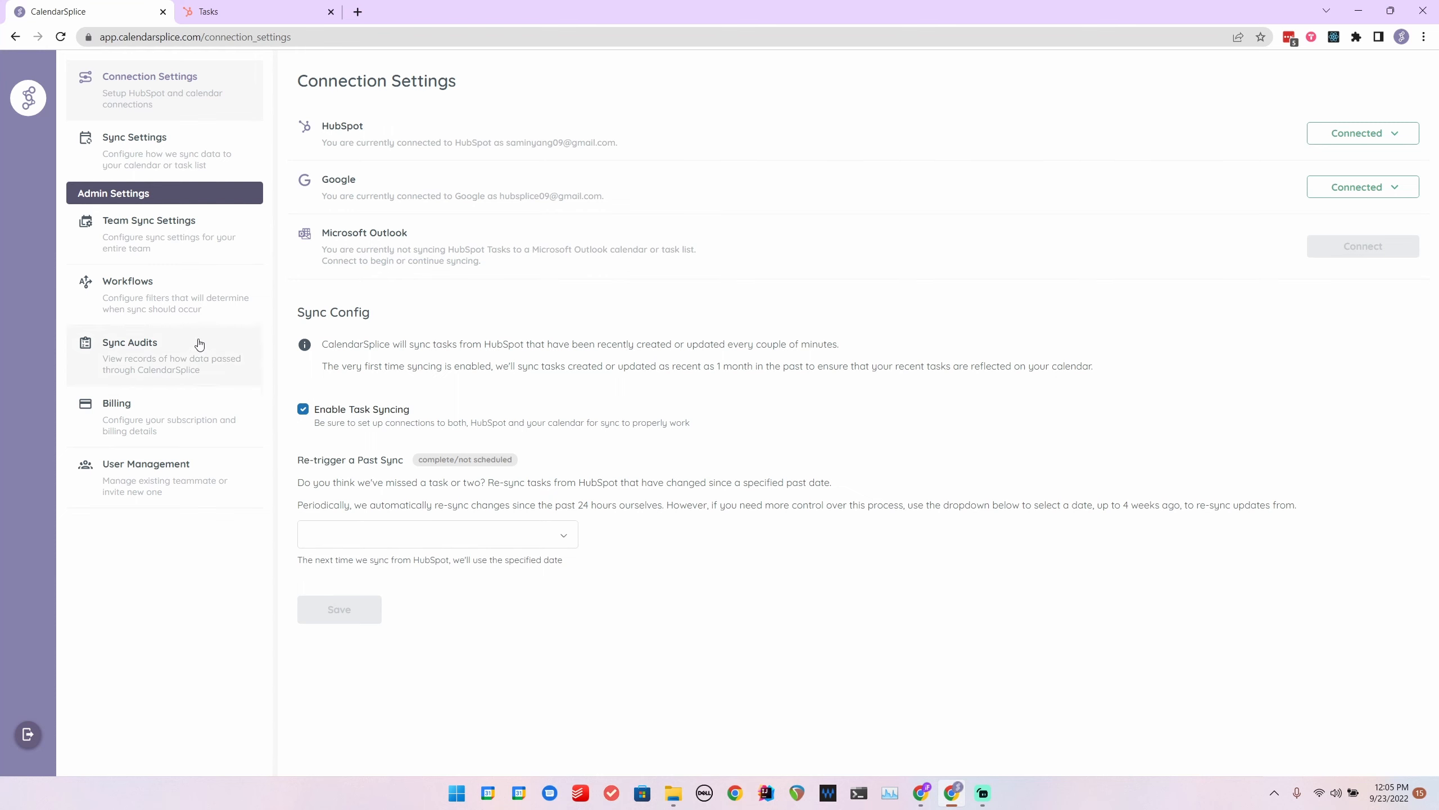
Step: Start a new workflow for the event "When a new item is detected from my calendar or task list, and that item is not synced to HubSpot"
left_click(190, 320)
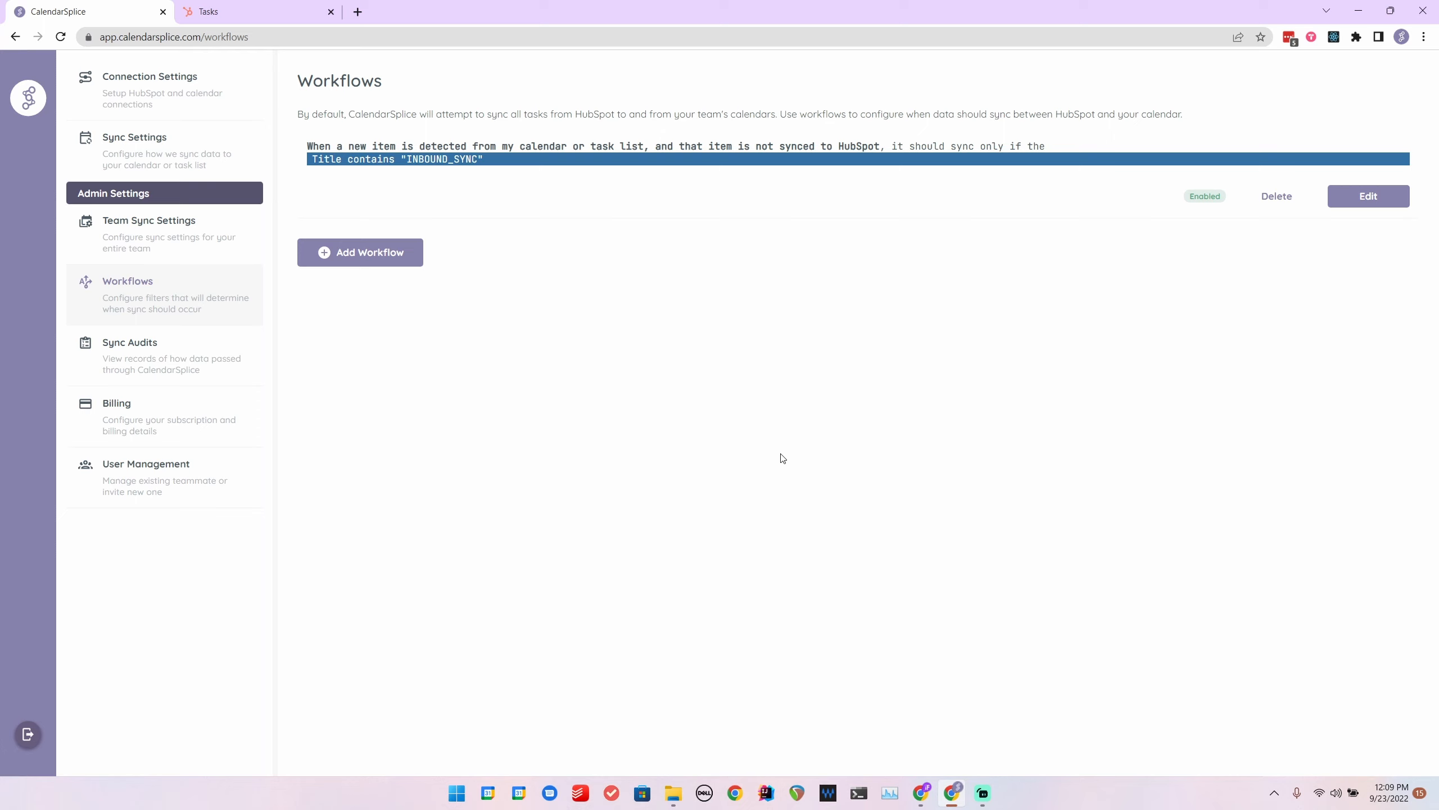
left_click(353, 255)
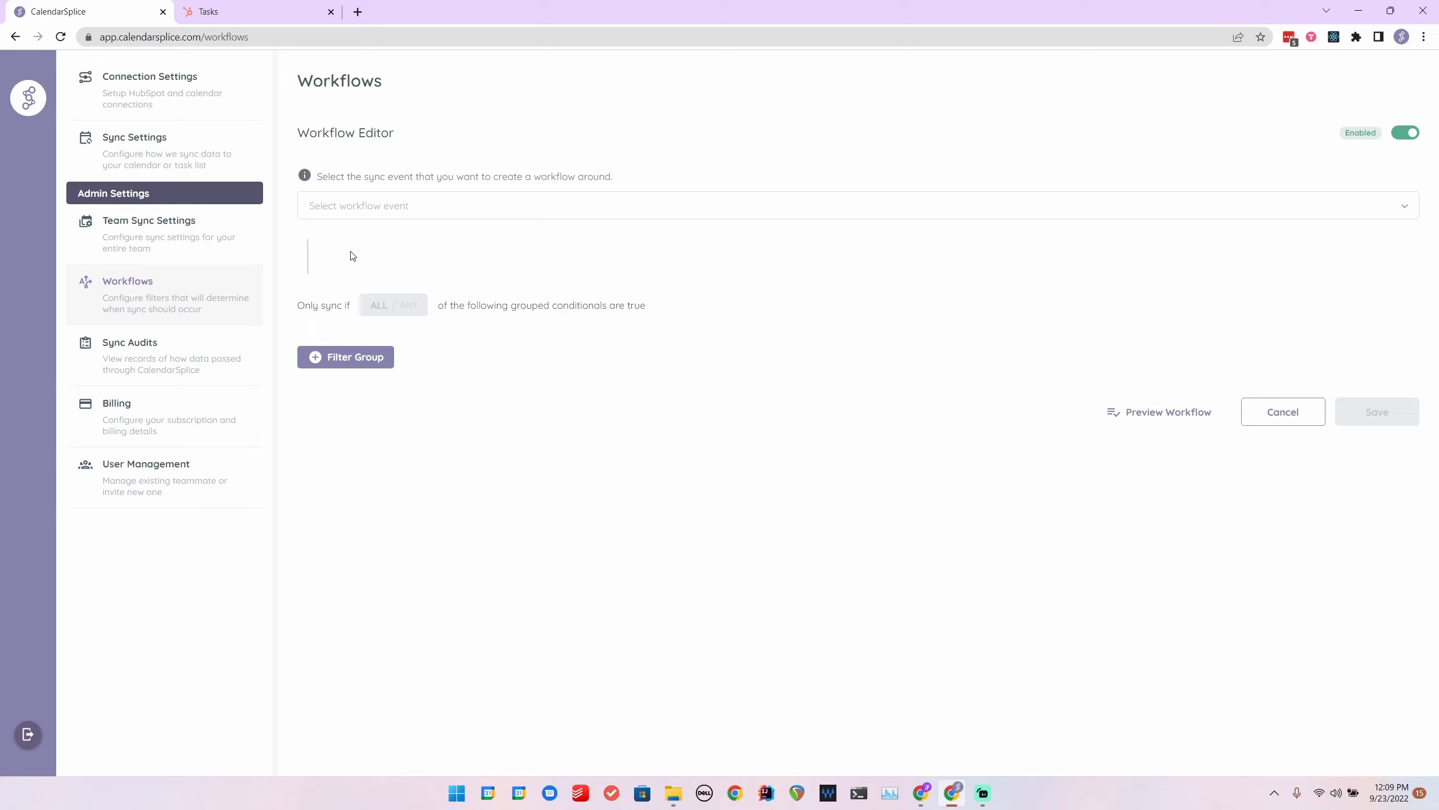
left_click(435, 205)
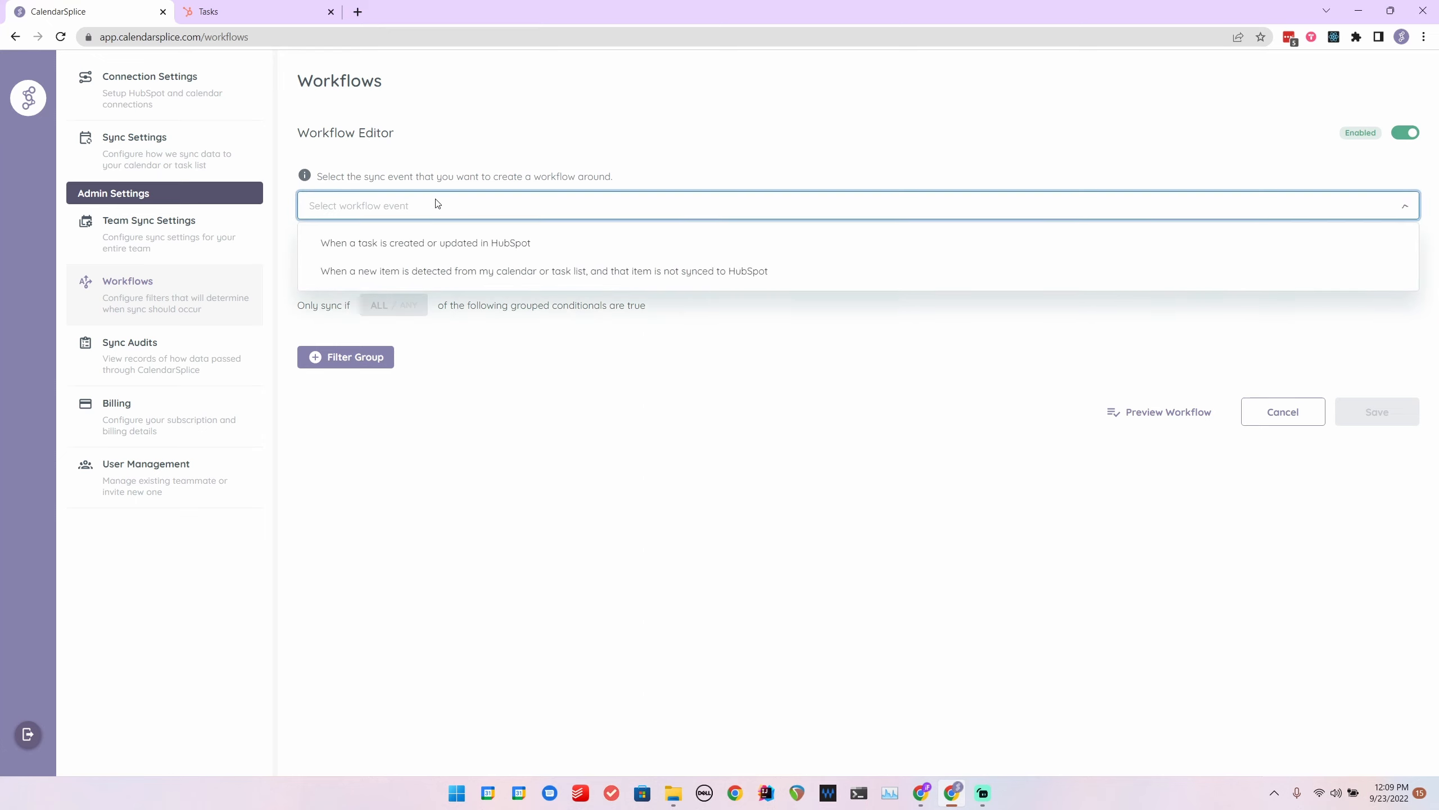
left_click(401, 281)
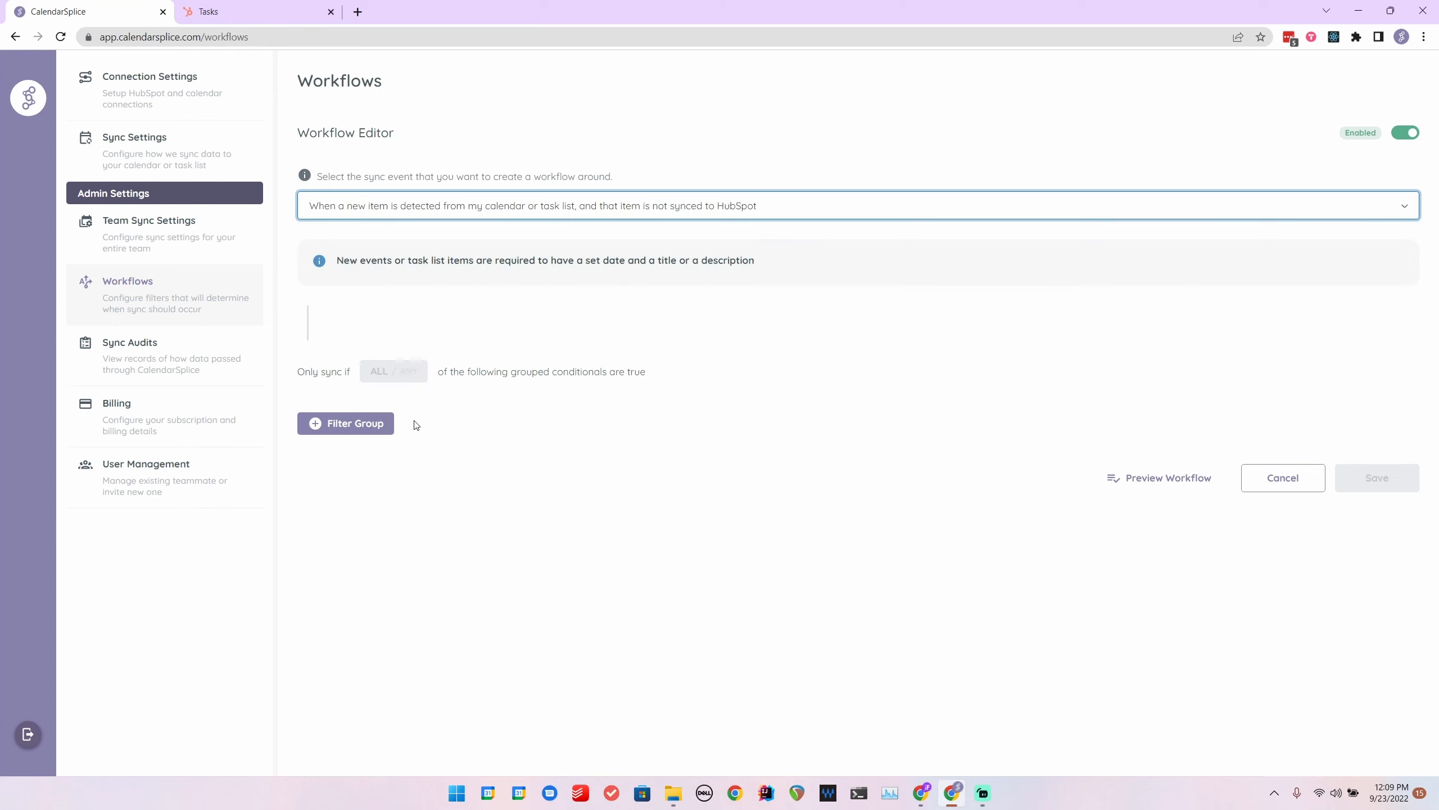
Step: Add a filter group to the workflow with the condition Title contains INBOUND_SYNC
left_click(386, 424)
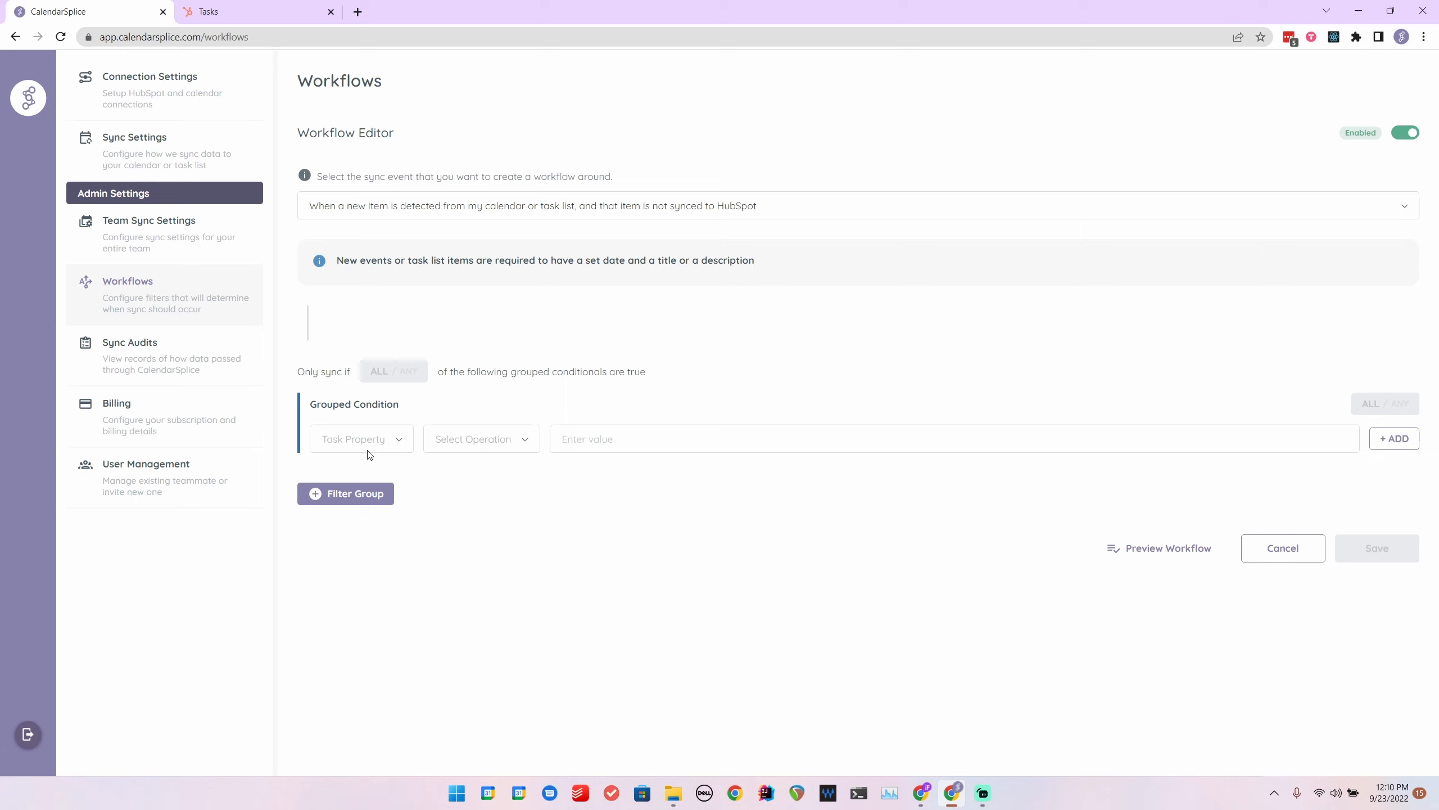
left_click(391, 446)
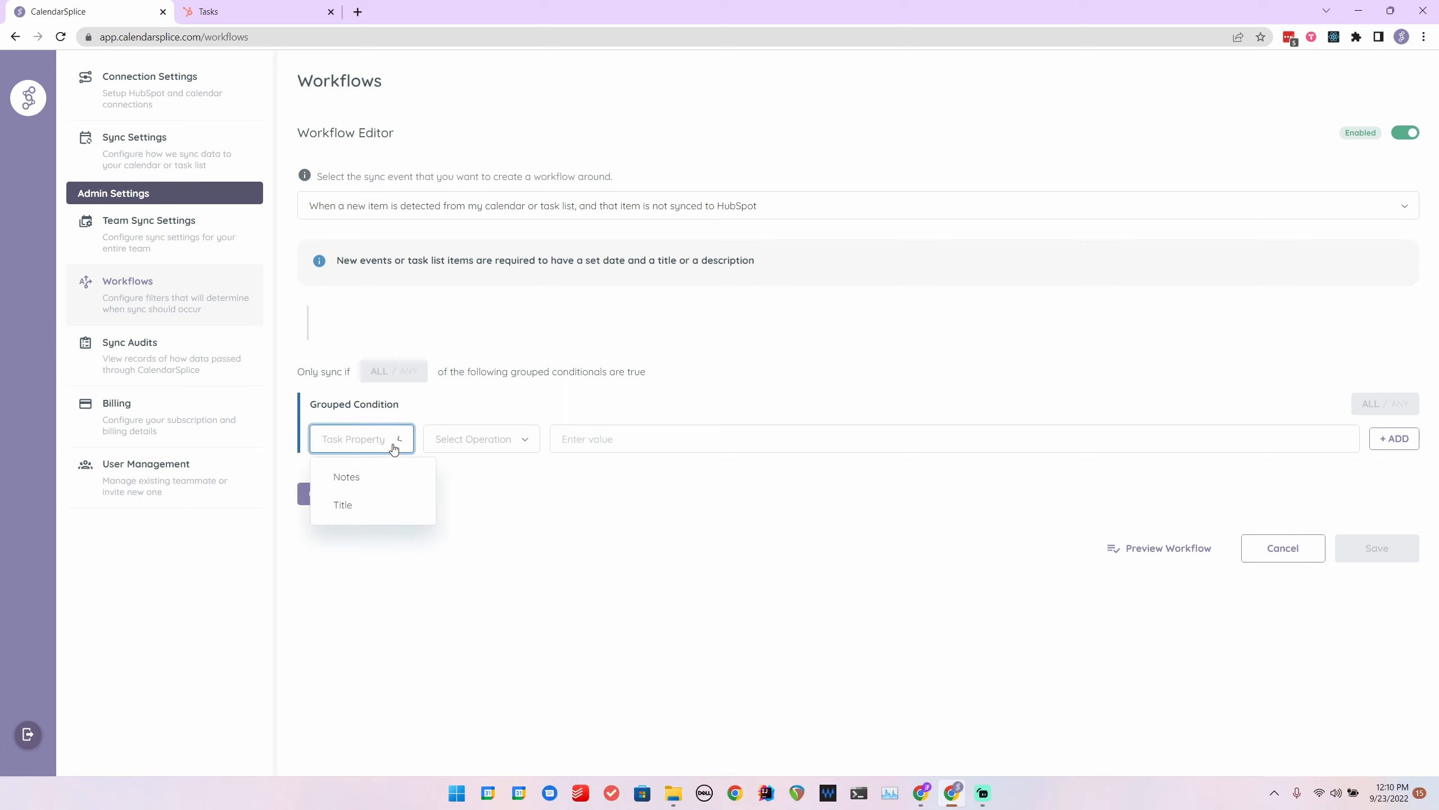
left_click(369, 514)
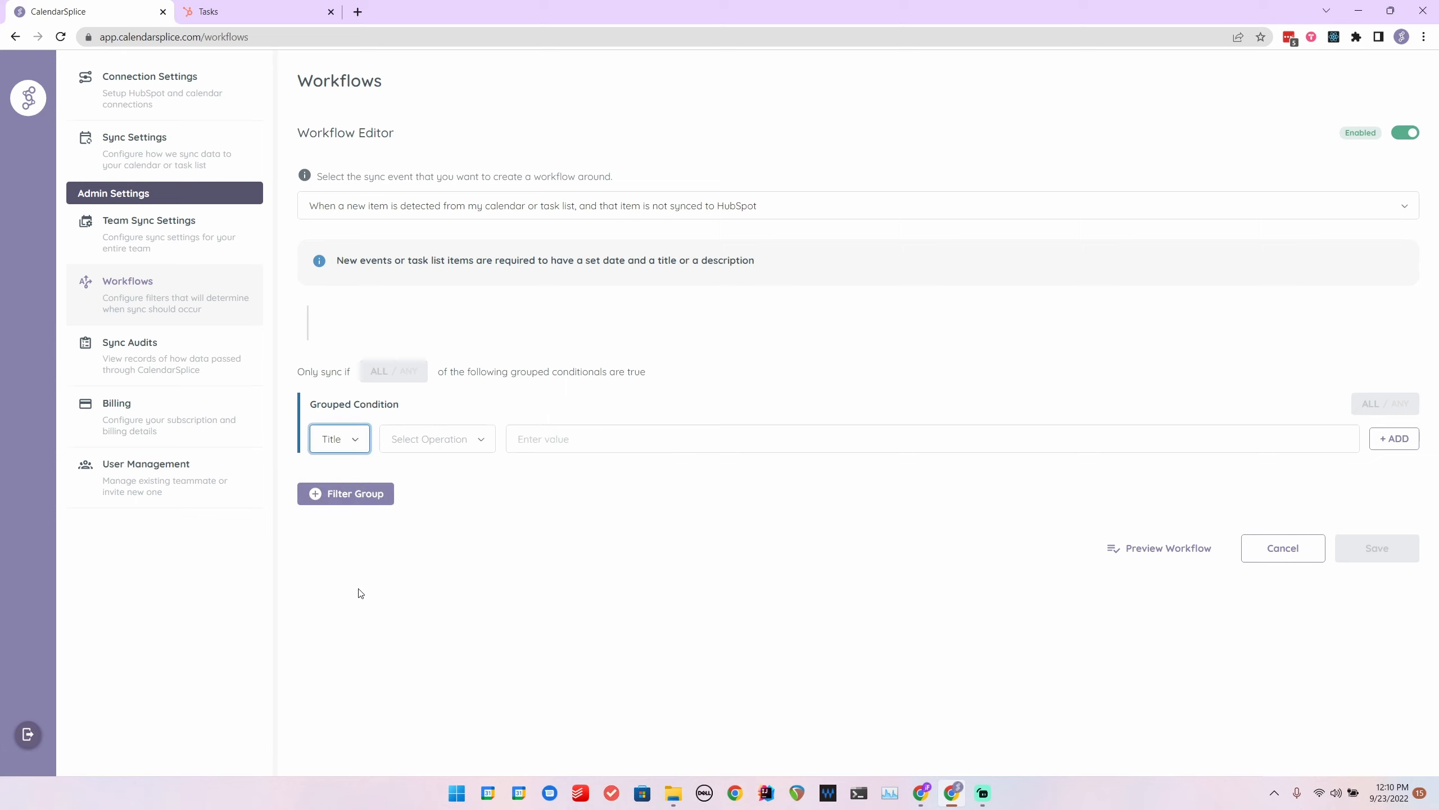
left_click(457, 445)
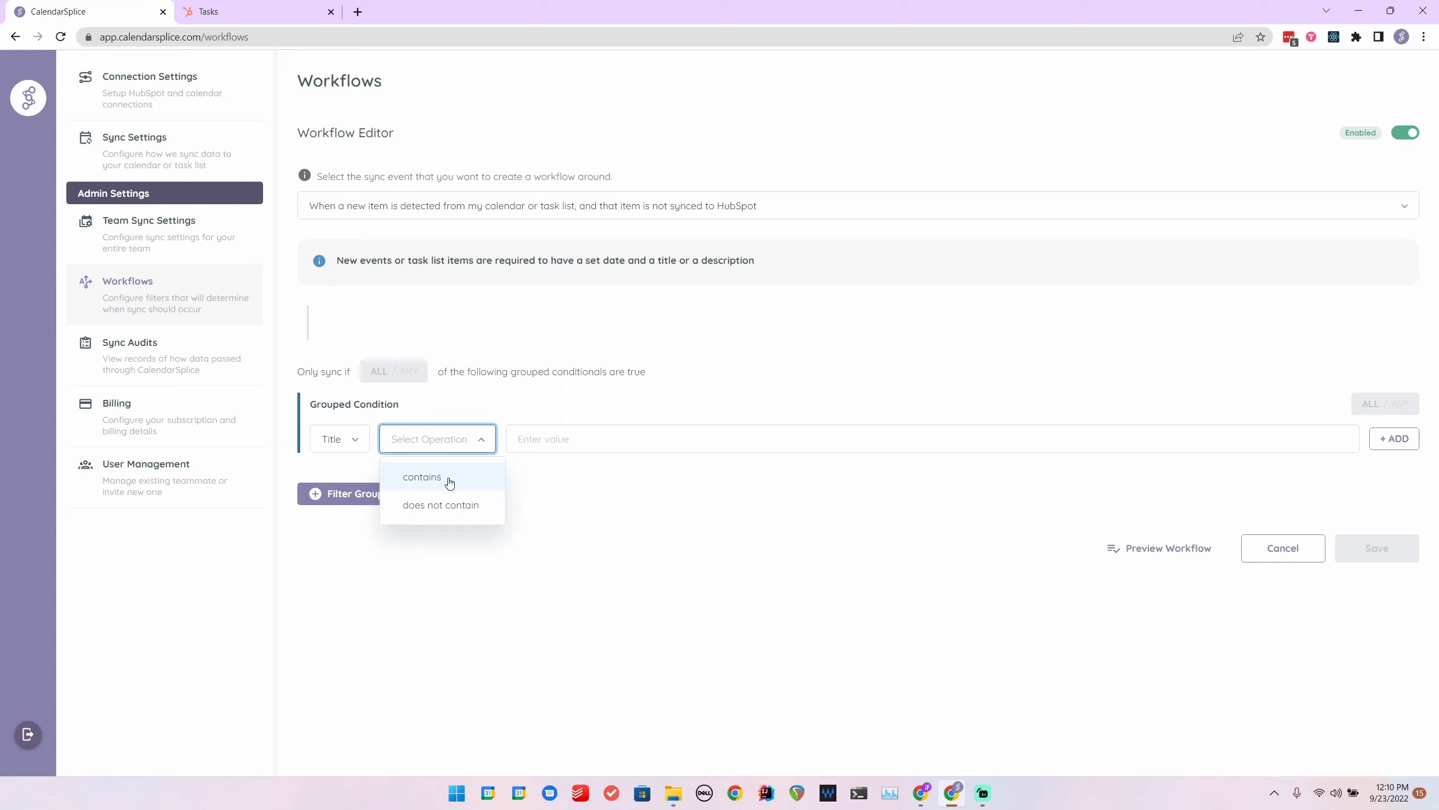
left_click(448, 483)
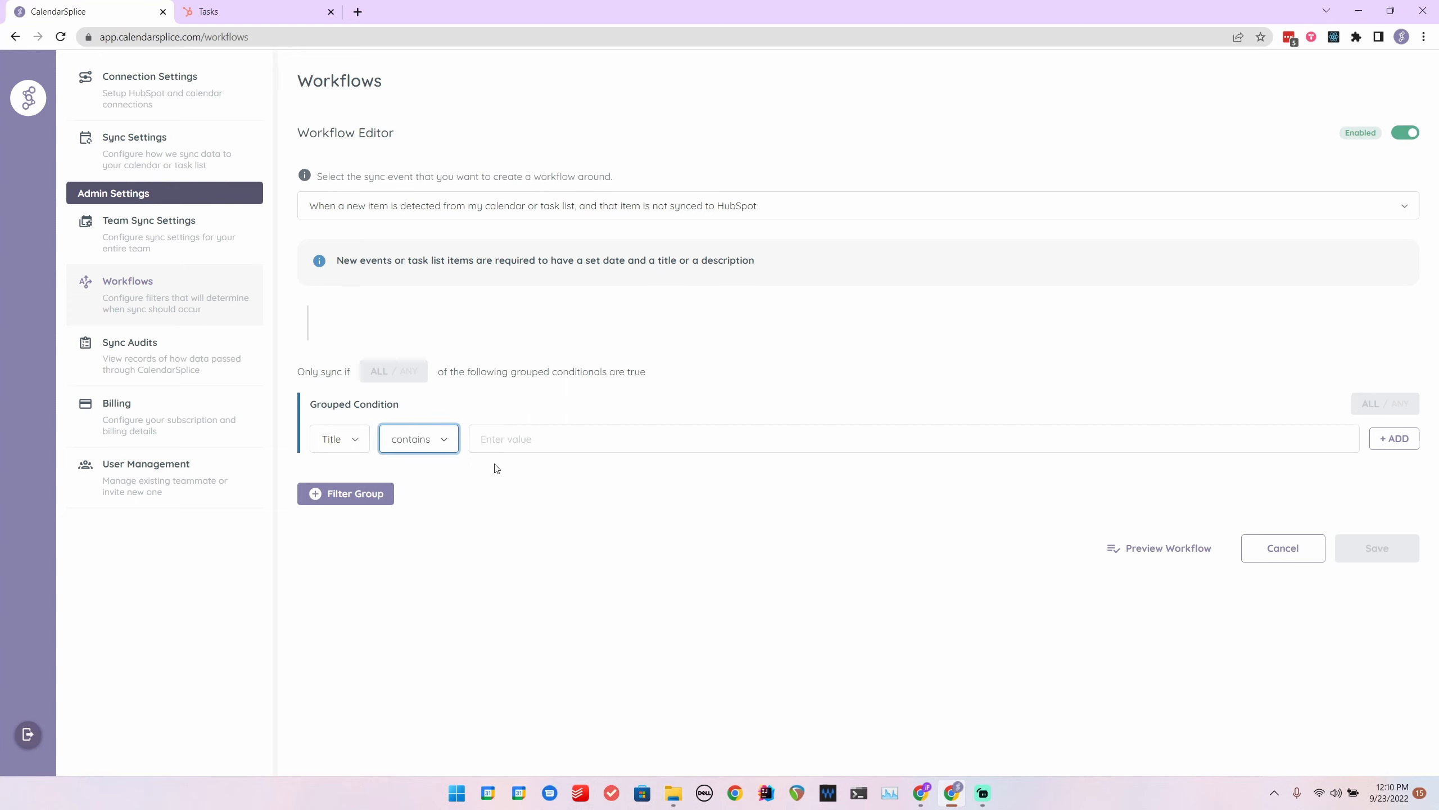
left_click(540, 441)
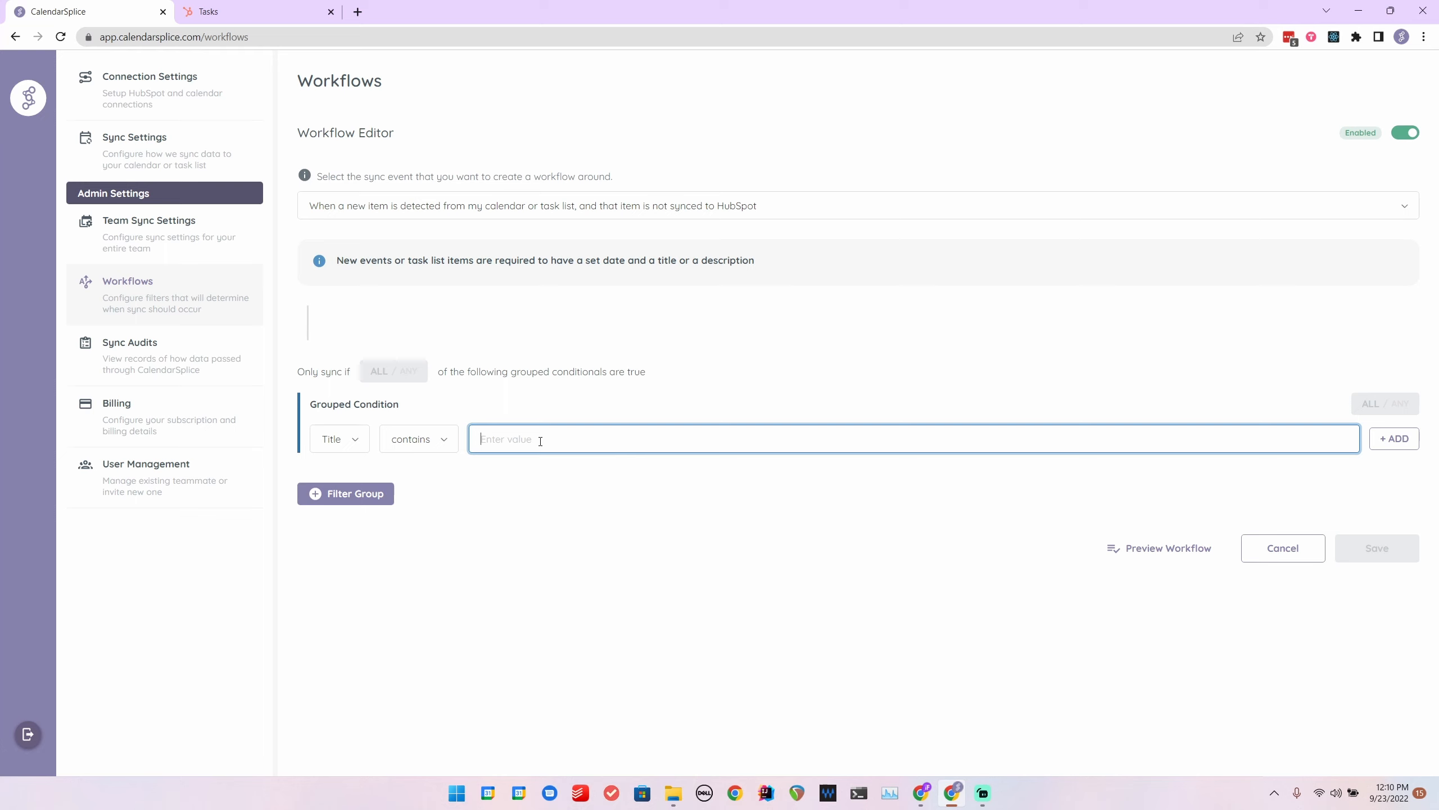
type("INBOUND")
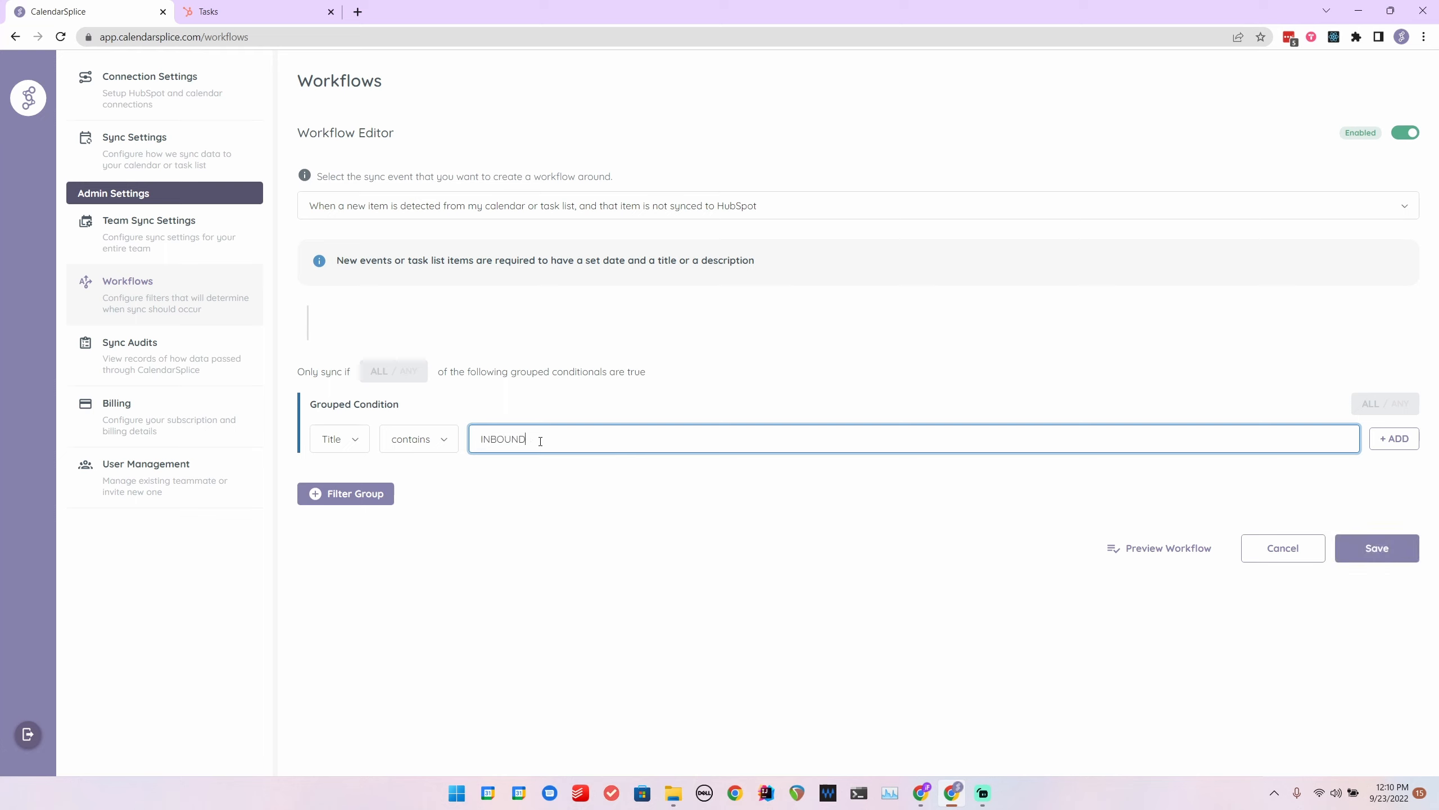
type("_SYNC")
left_click(528, 581)
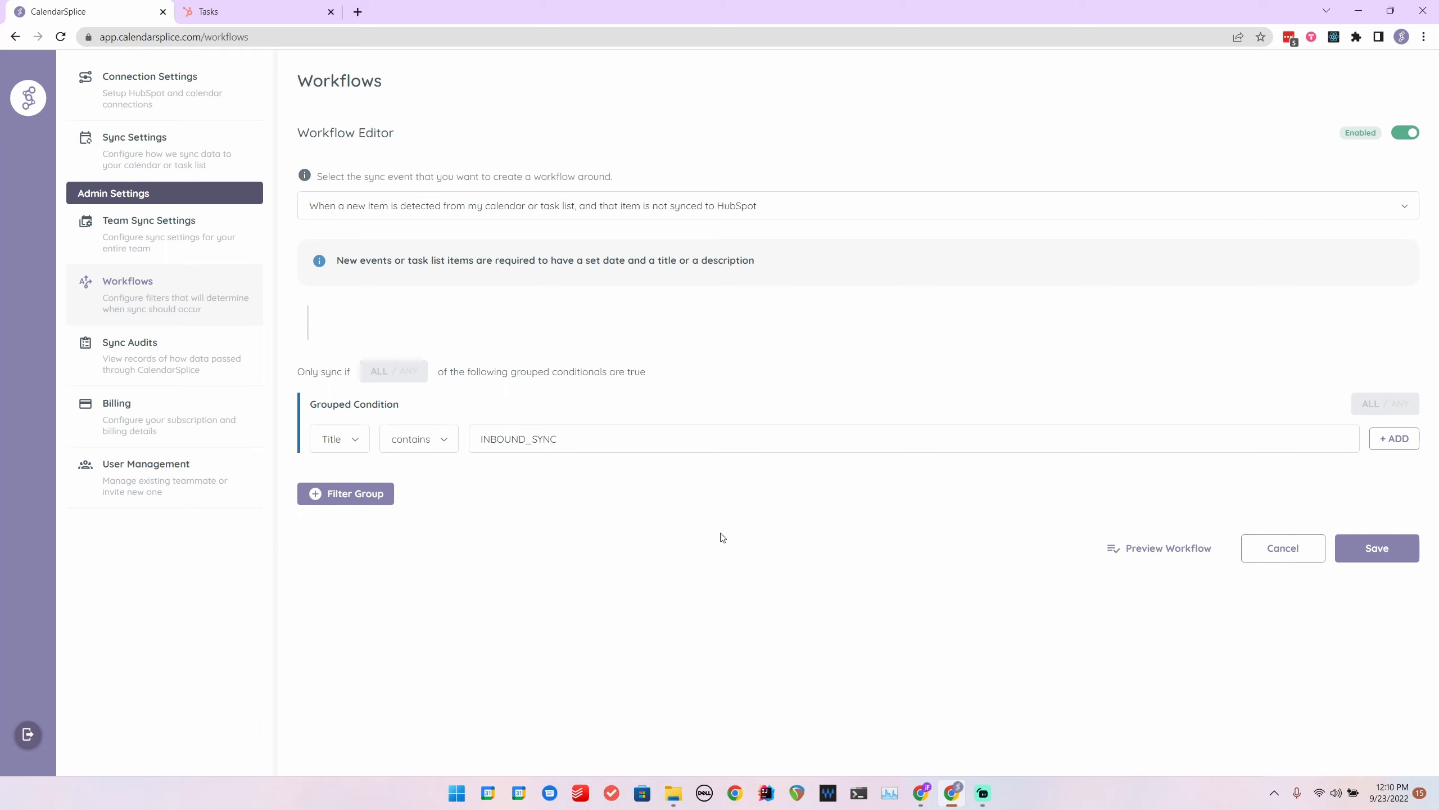
Step: Add a second condition, Title contains SOMETHING_ELSE, to the filter group and set the group to match ANY condition
left_click(1405, 448)
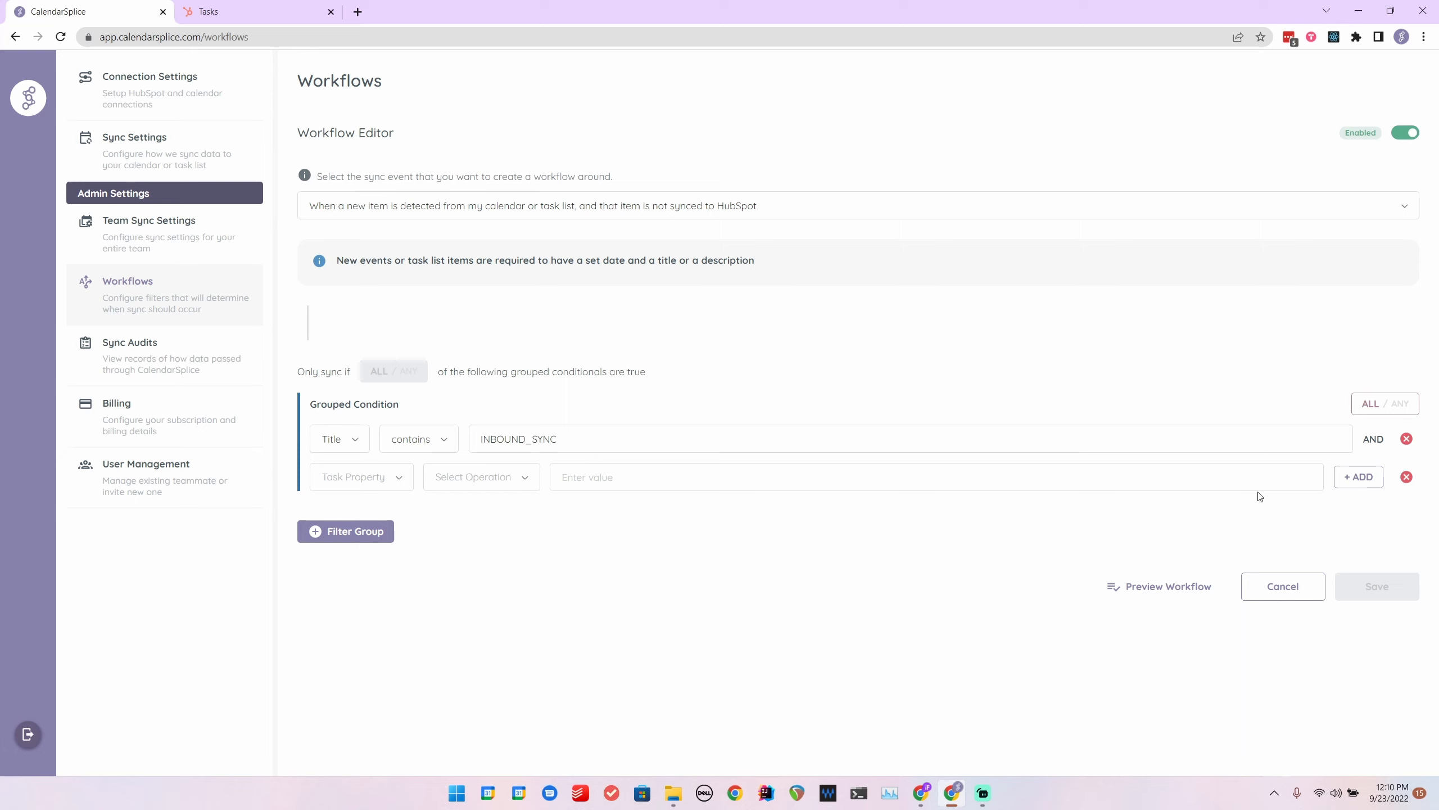
left_click(1397, 403)
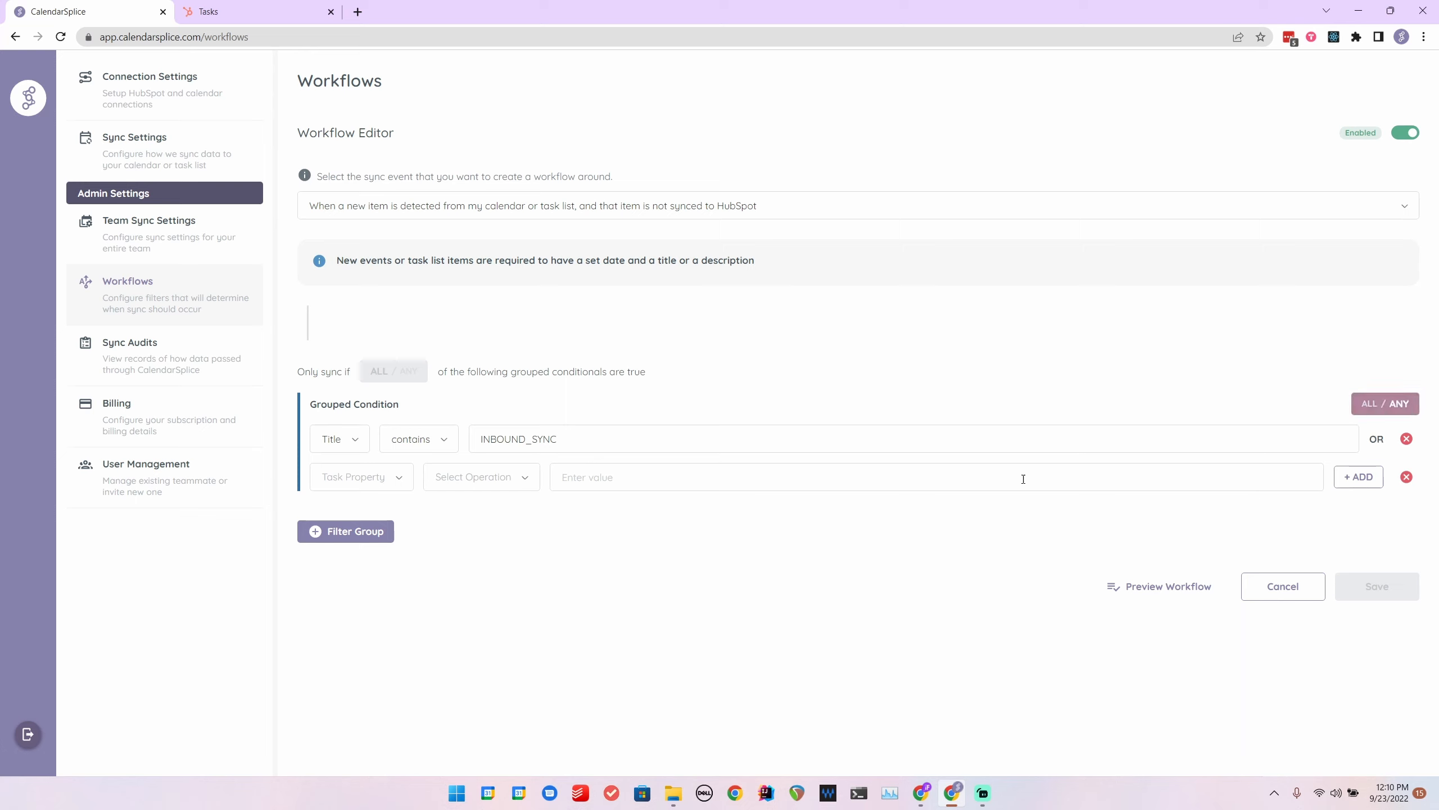
left_click(374, 479)
left_click(344, 544)
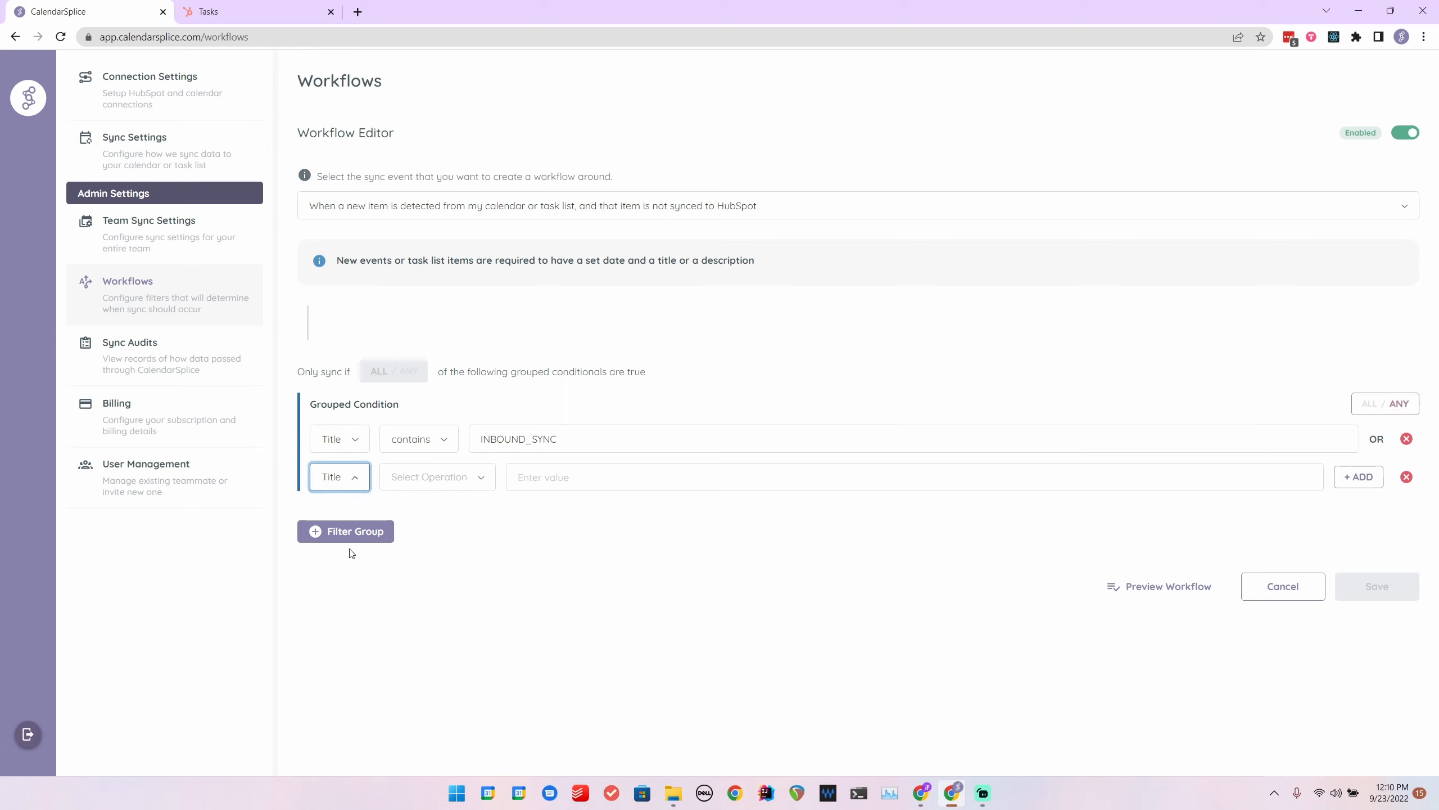
left_click(444, 477)
left_click(436, 521)
left_click(558, 479)
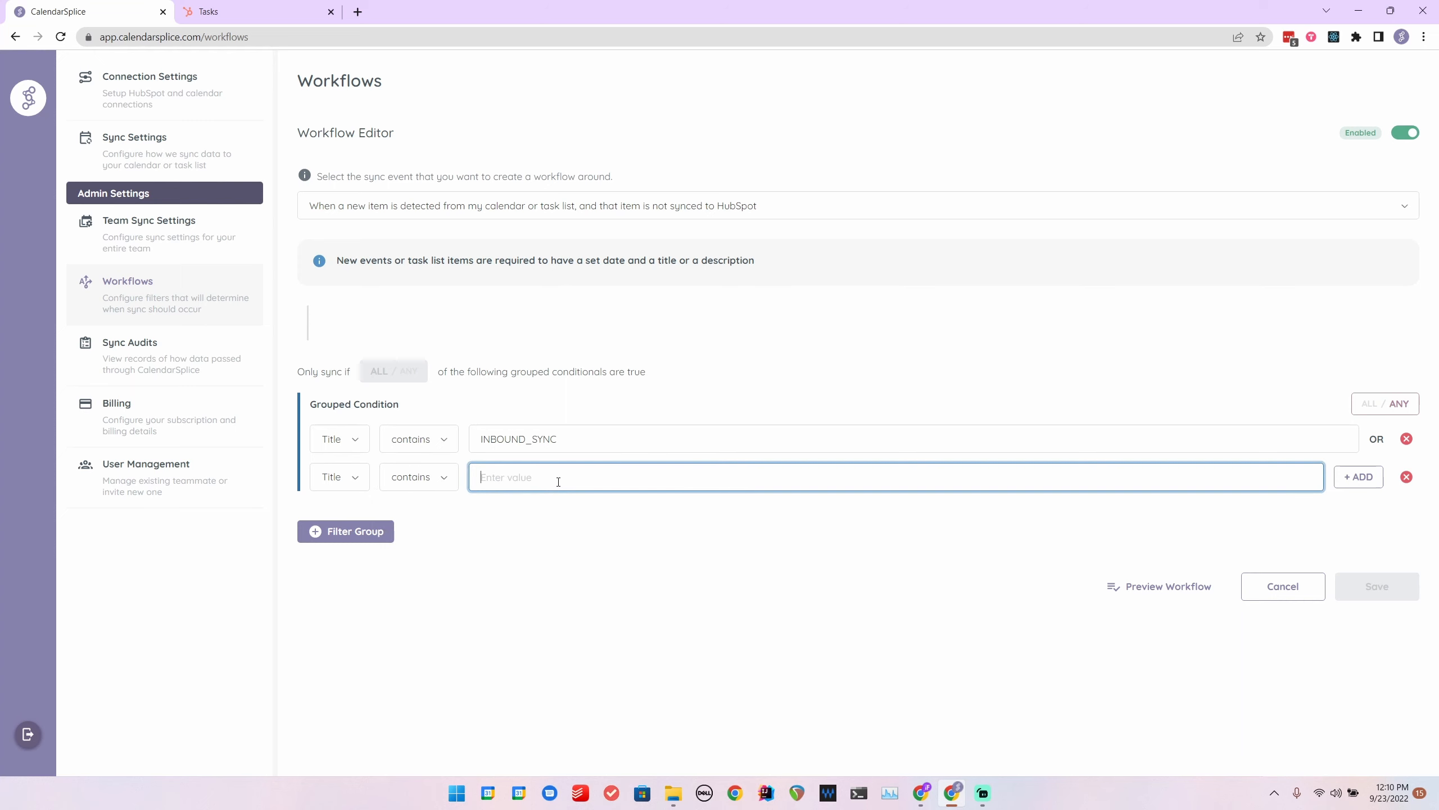
type("SOME_")
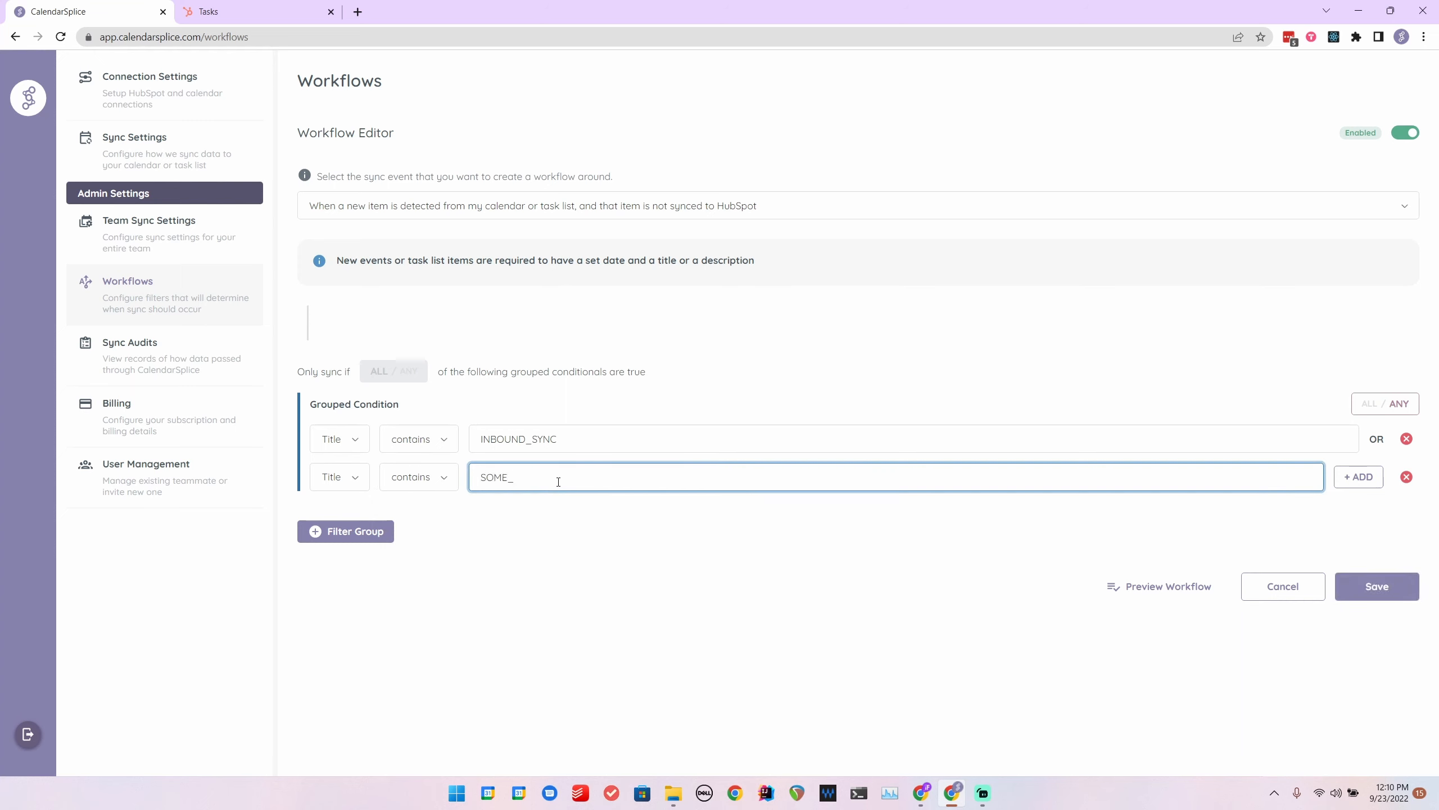
type("TING_")
key("BackSpace")
key("BackSpace")
key("BackSpace")
type("HING_ELSE")
left_click(529, 441)
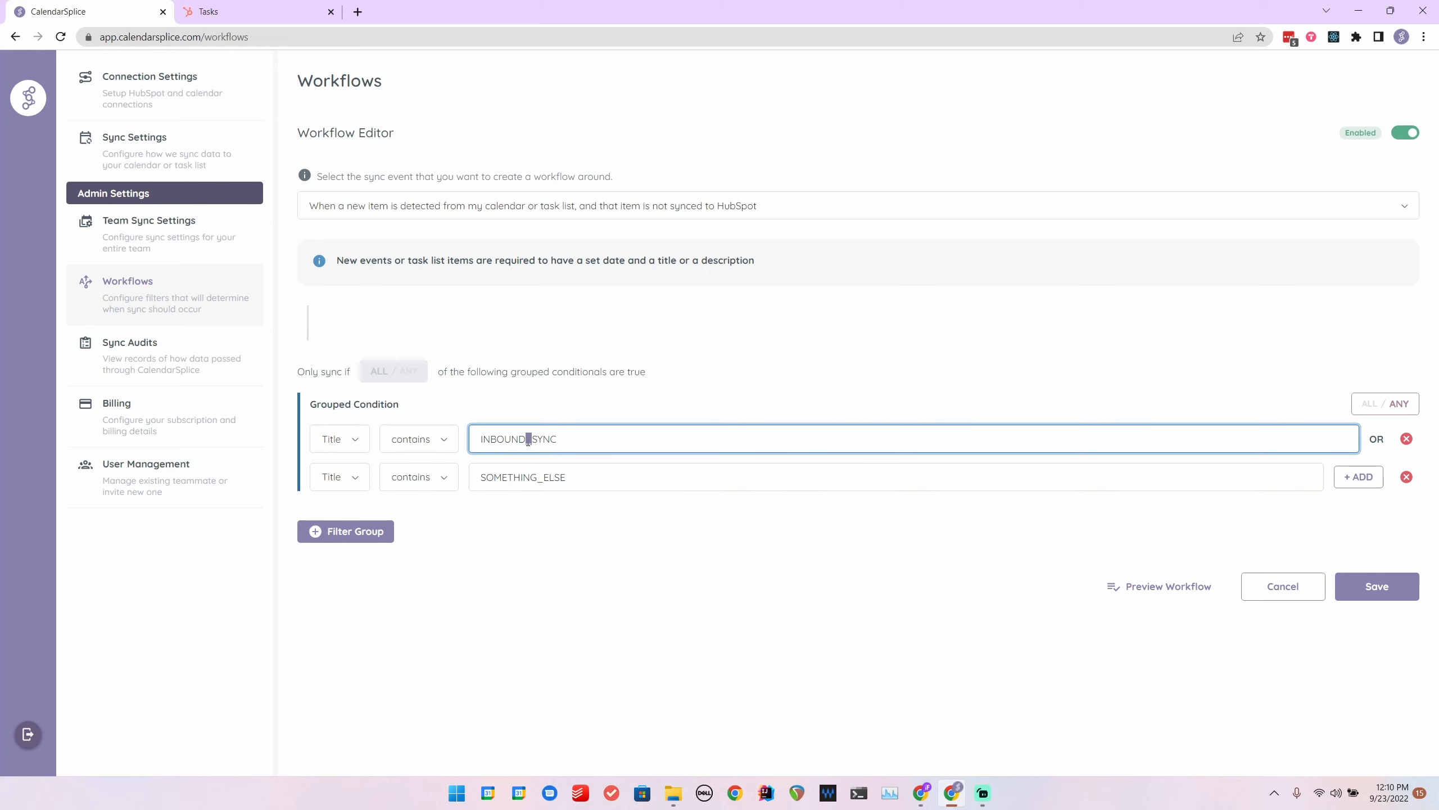
left_click(584, 434)
Step: Preview the new workflow's rule text, save the workflow, and dismiss the notification
left_click(1169, 600)
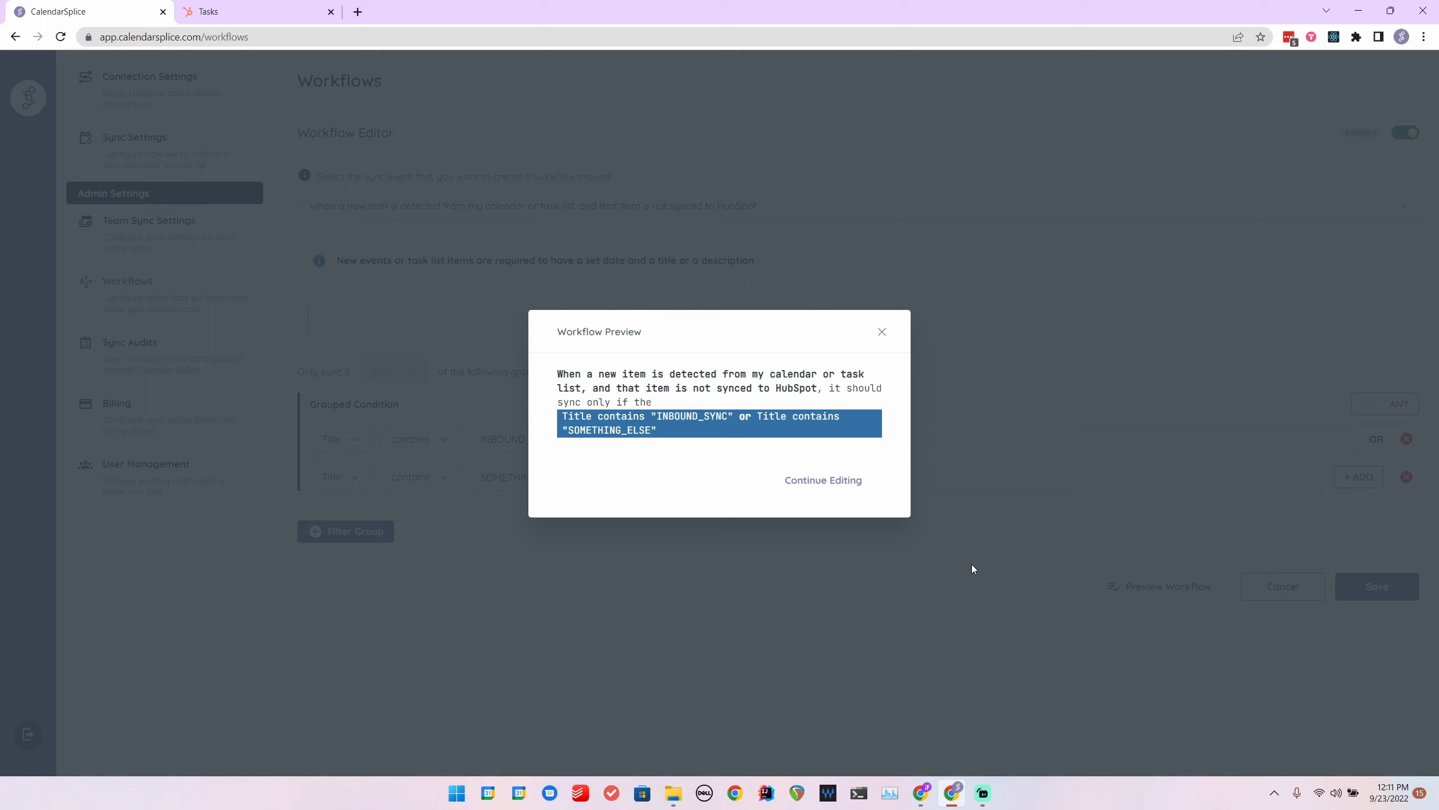
left_click(780, 473)
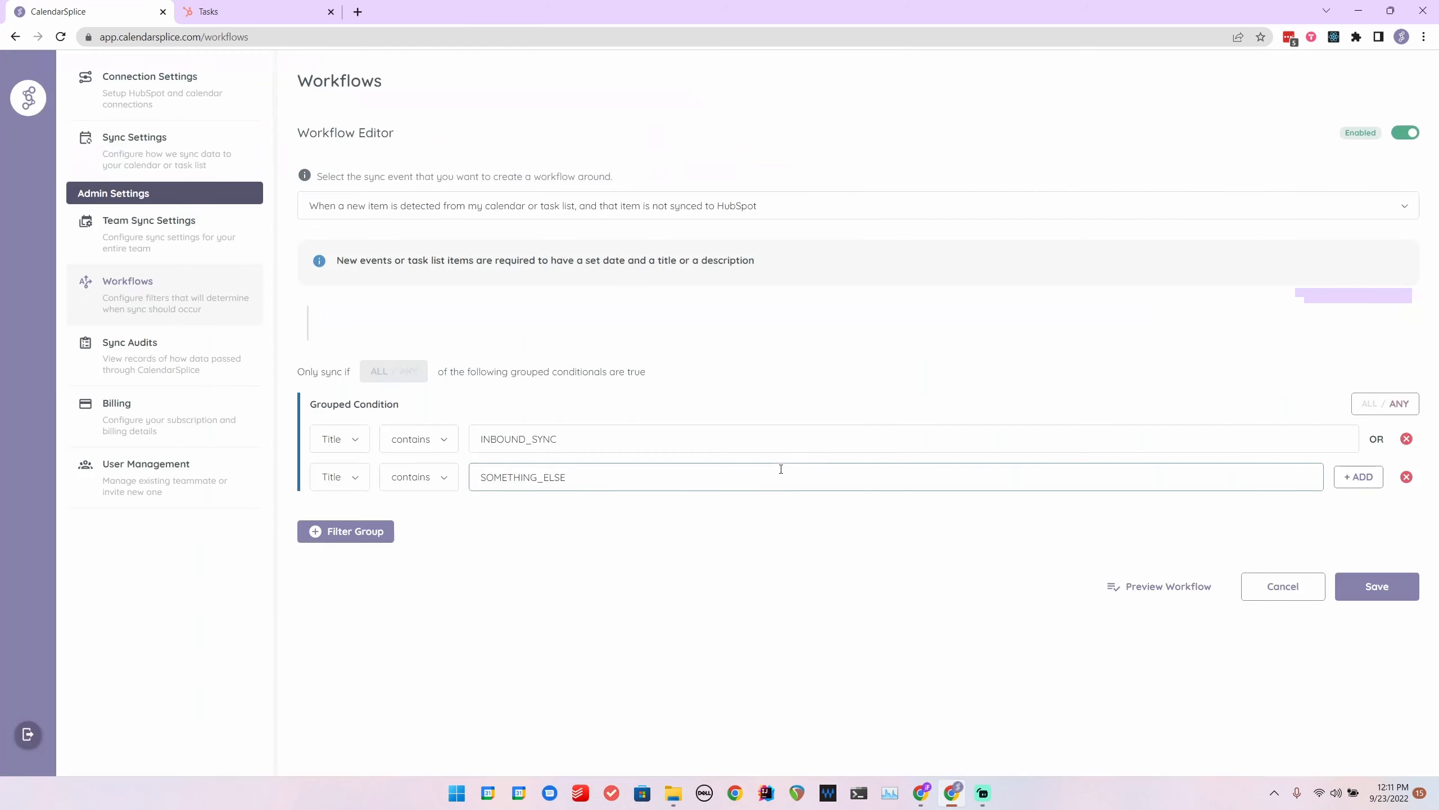
left_click(1376, 588)
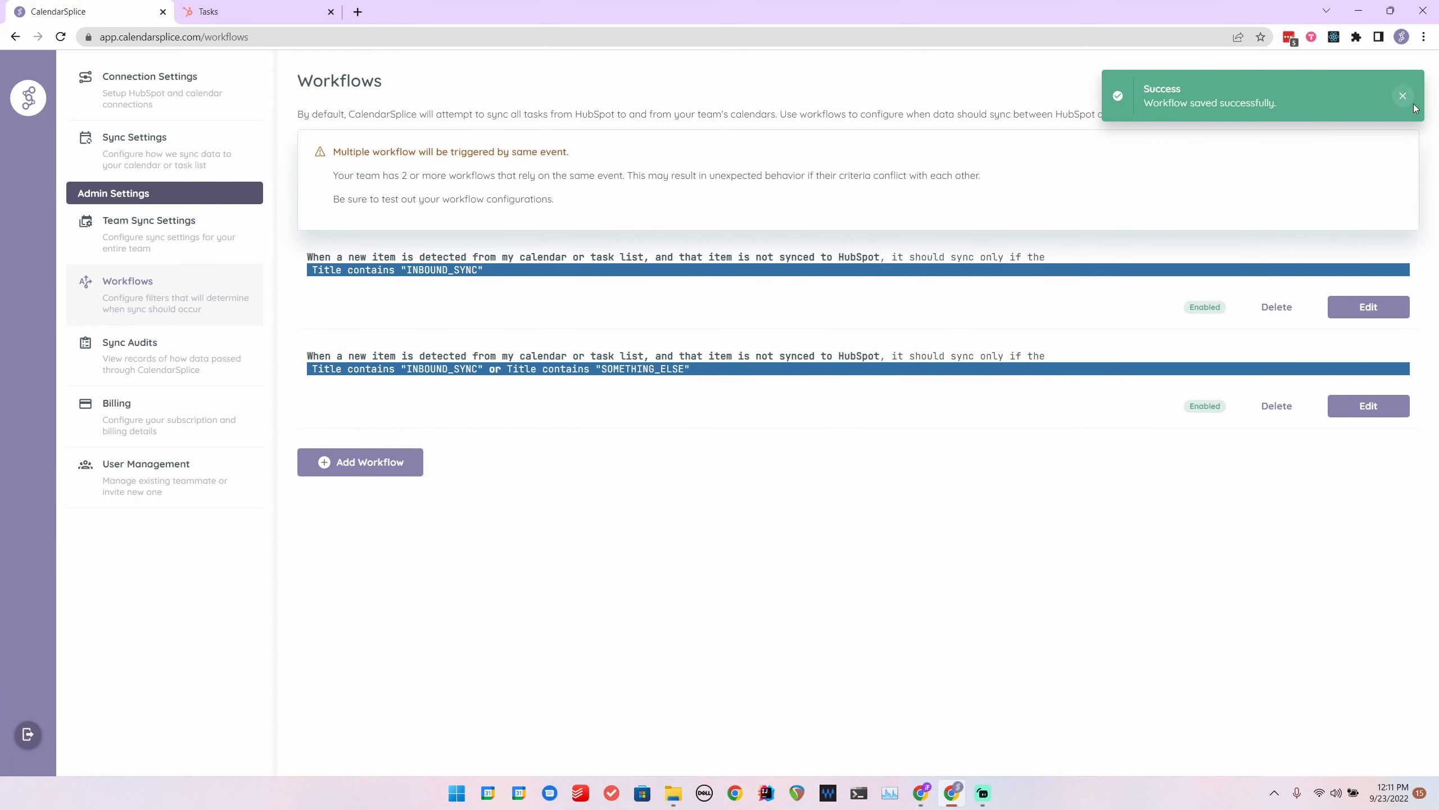
left_click(1405, 95)
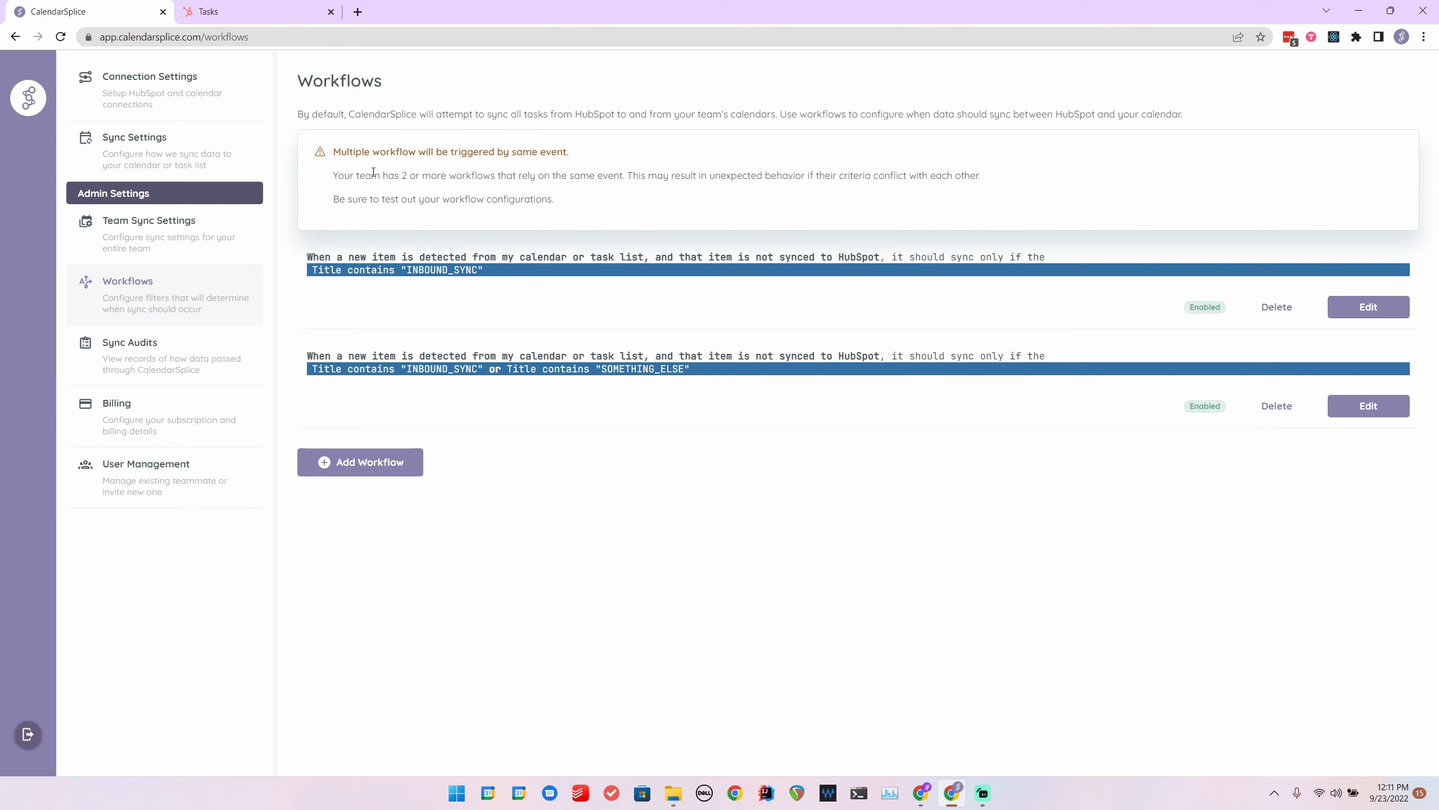
Step: Disable the older workflow whose only condition is Title contains INBOUND_SYNC and save it
left_click_drag(336, 149, 539, 196)
left_click(545, 194)
left_click(1368, 308)
left_click(1410, 134)
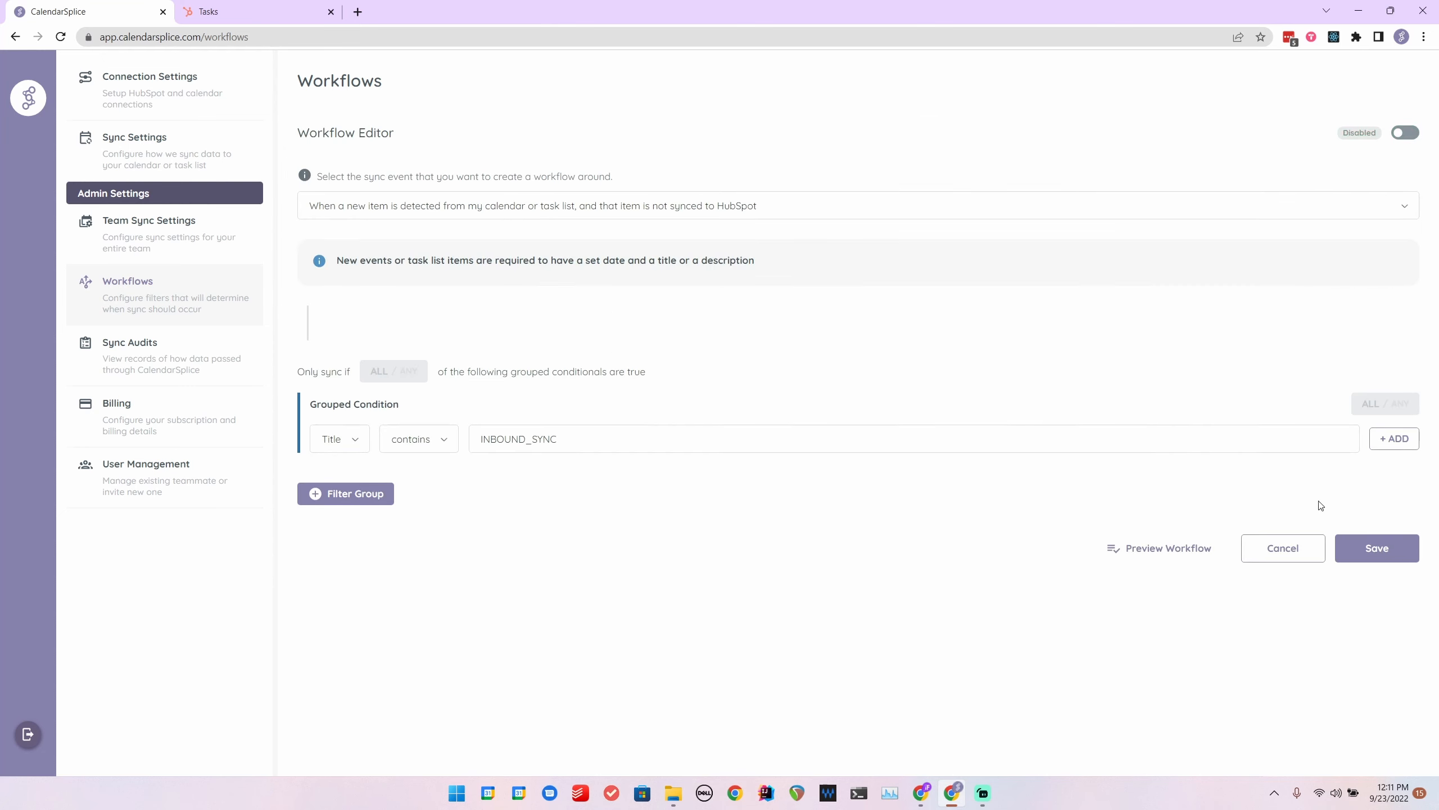
left_click(1376, 552)
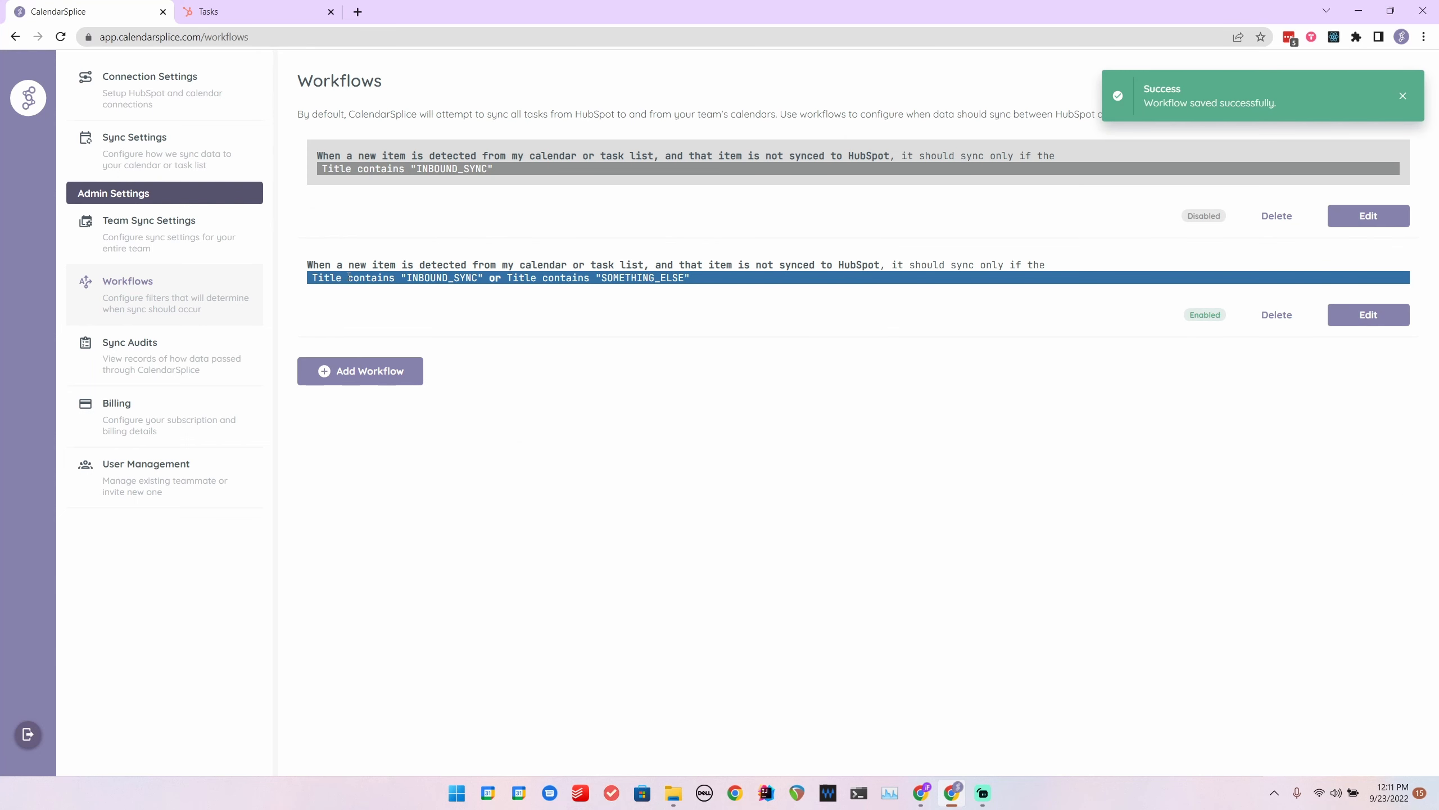
left_click_drag(390, 277, 678, 277)
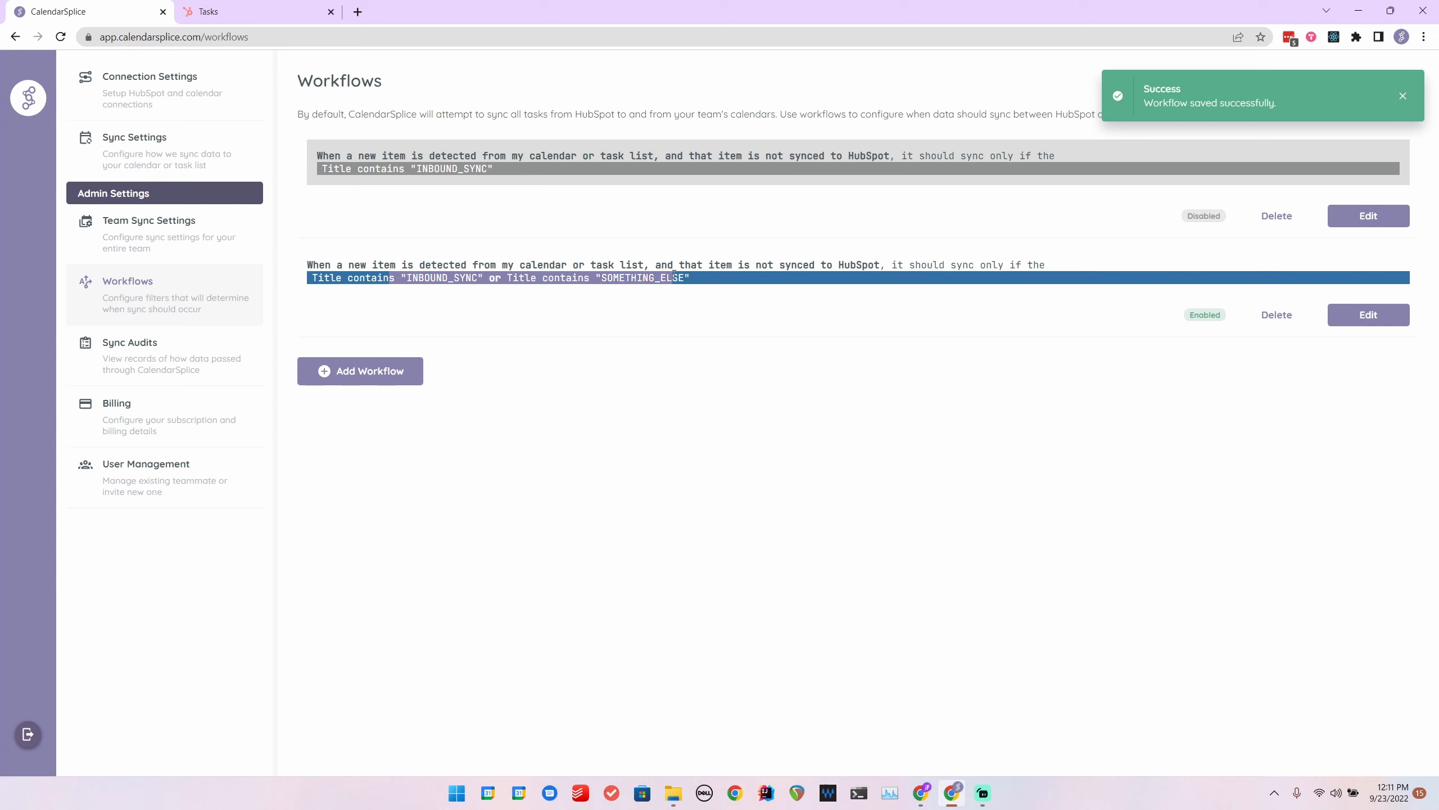
left_click(707, 278)
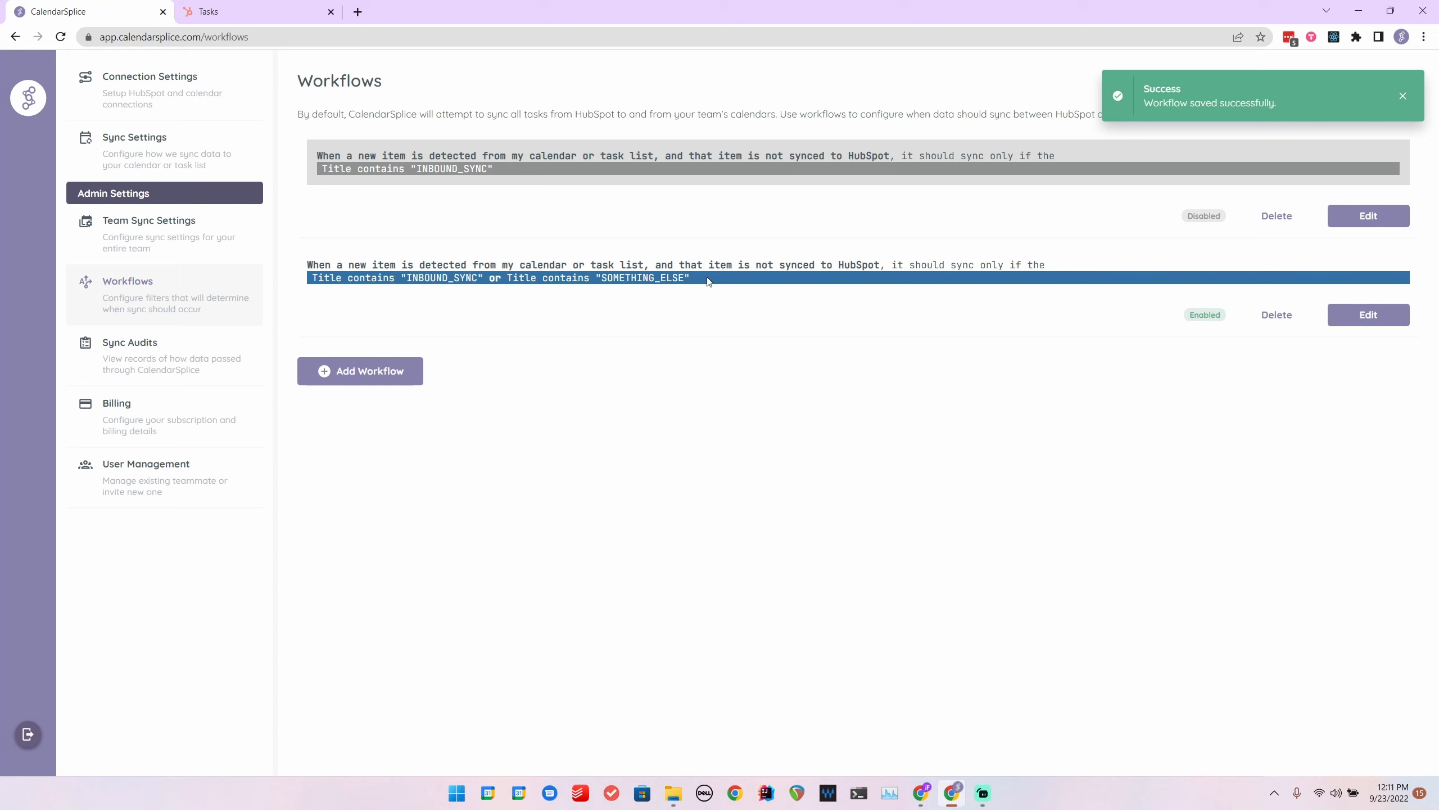
Step: Open Google Calendar in a new browser tab, check the HubSpot Tasks list, and return to the calendar
left_click(357, 12)
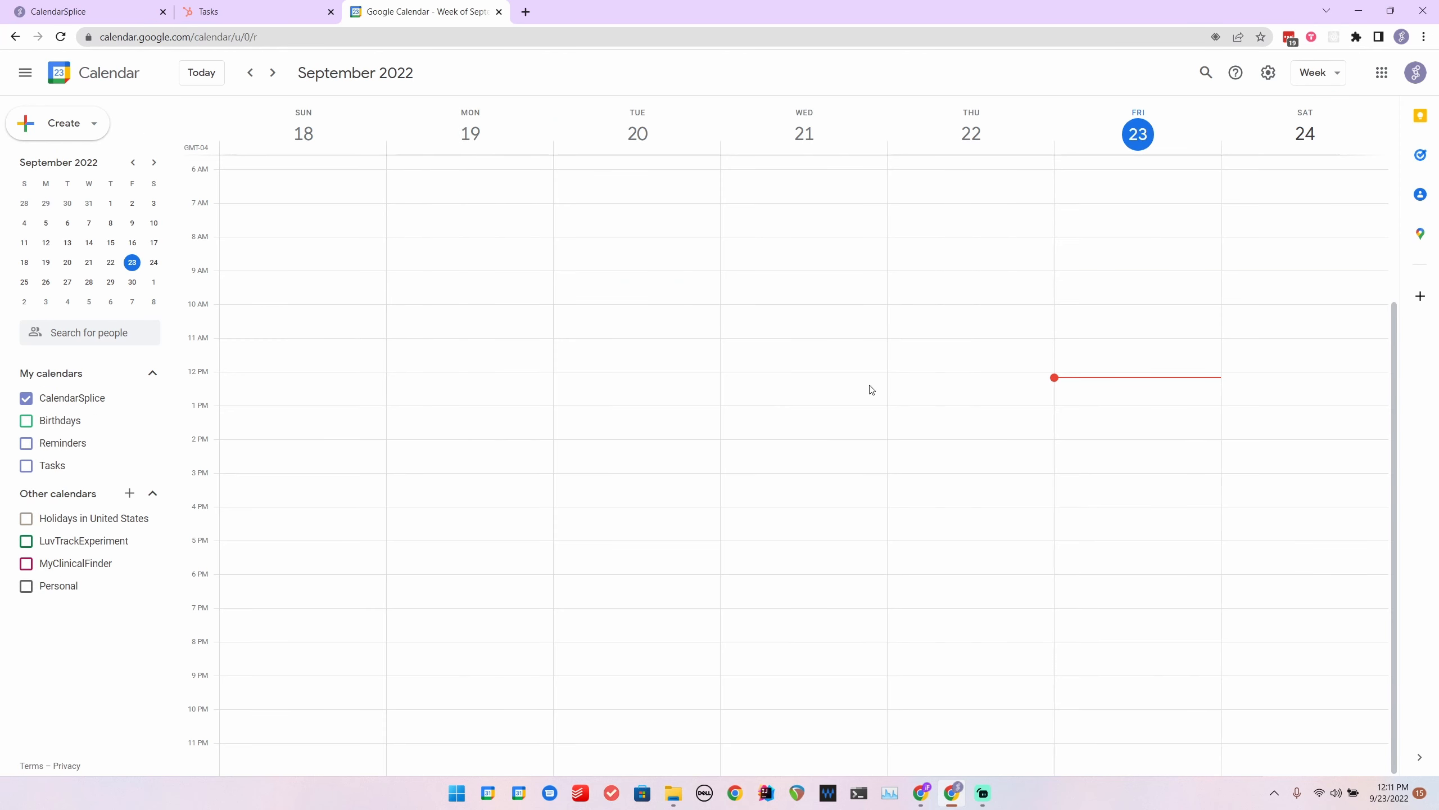
left_click(244, 20)
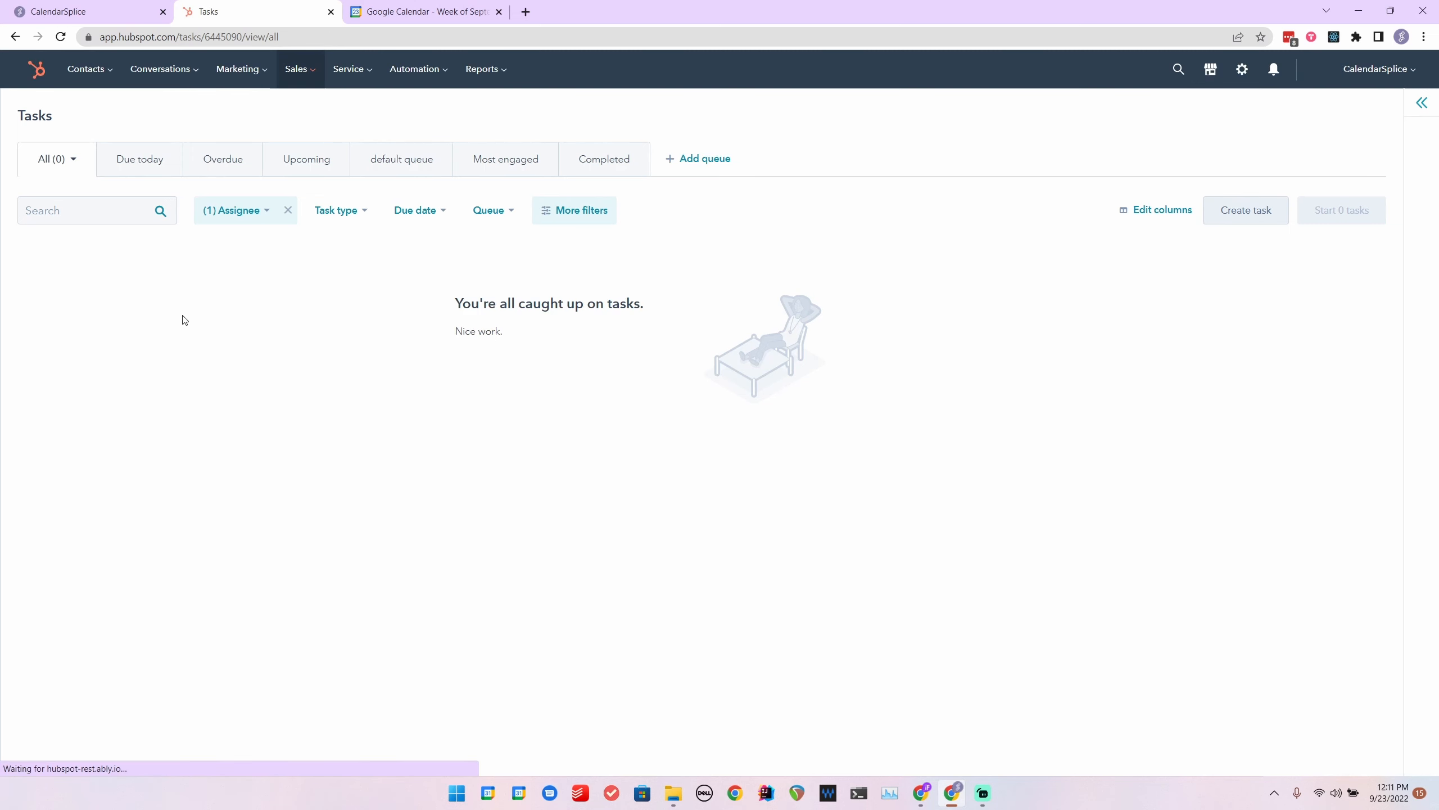
left_click(430, 13)
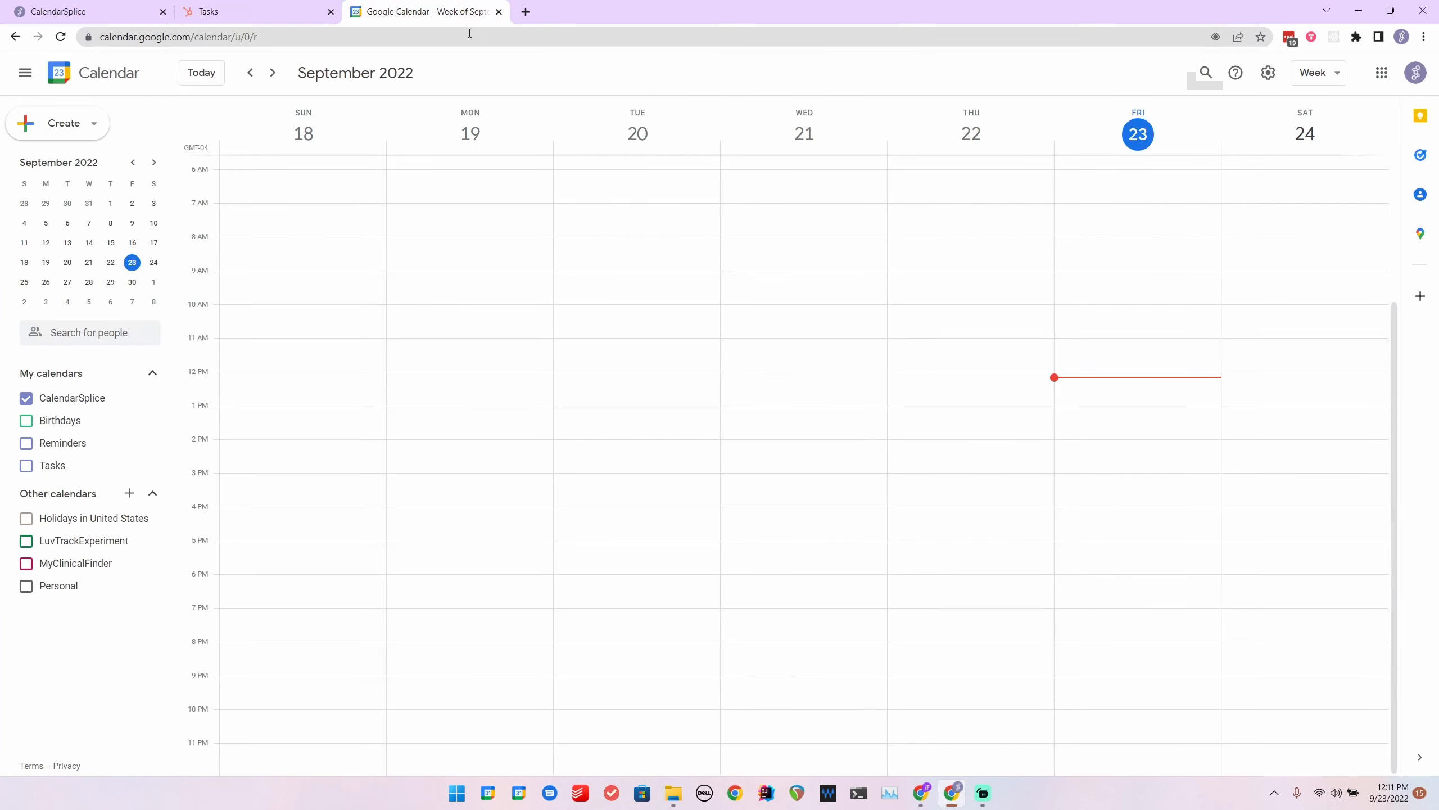
Step: Create and save a calendar event titled INBOUND_SYNC on Friday, September 23 from 1:00pm to 1:45pm
left_click(1082, 416)
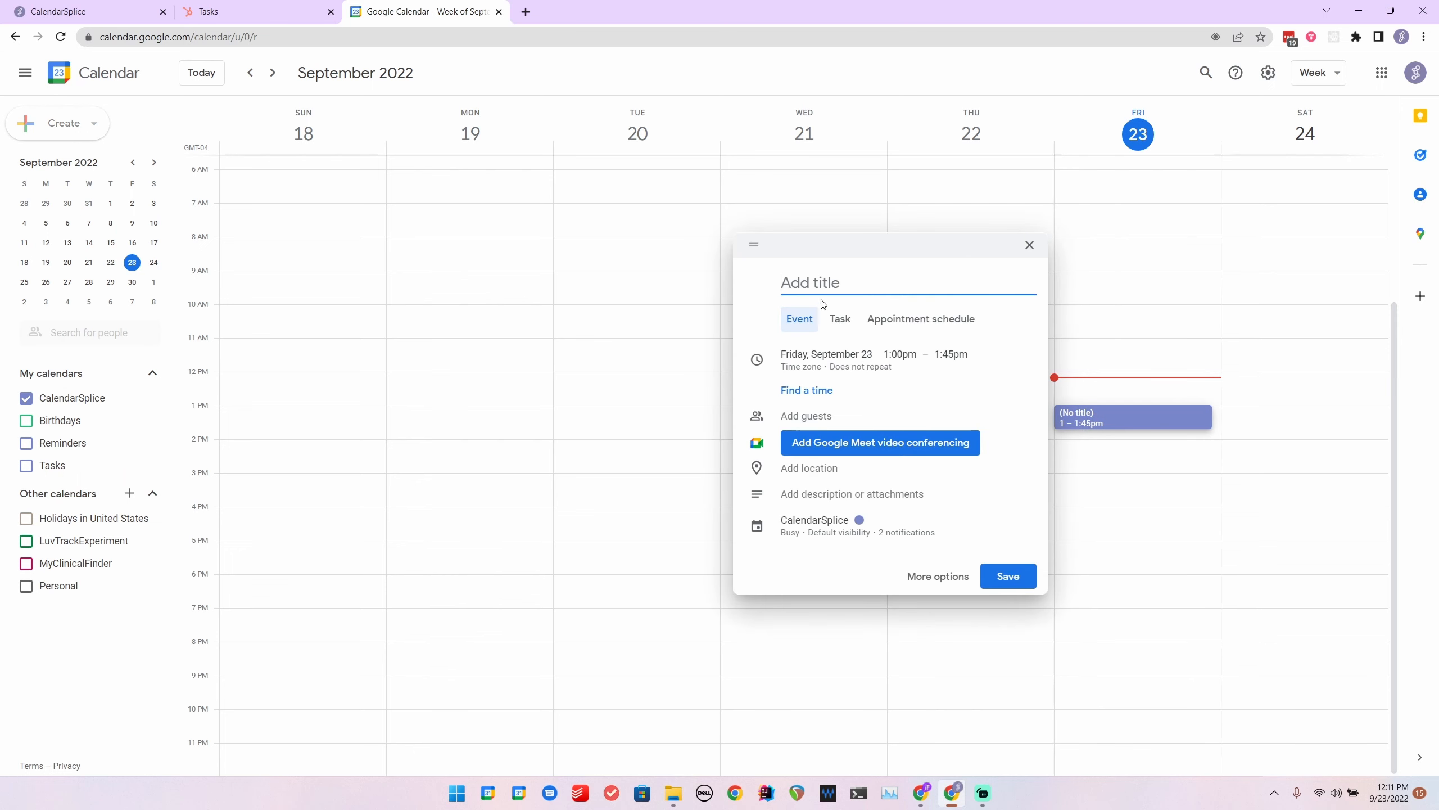
type("INBOU")
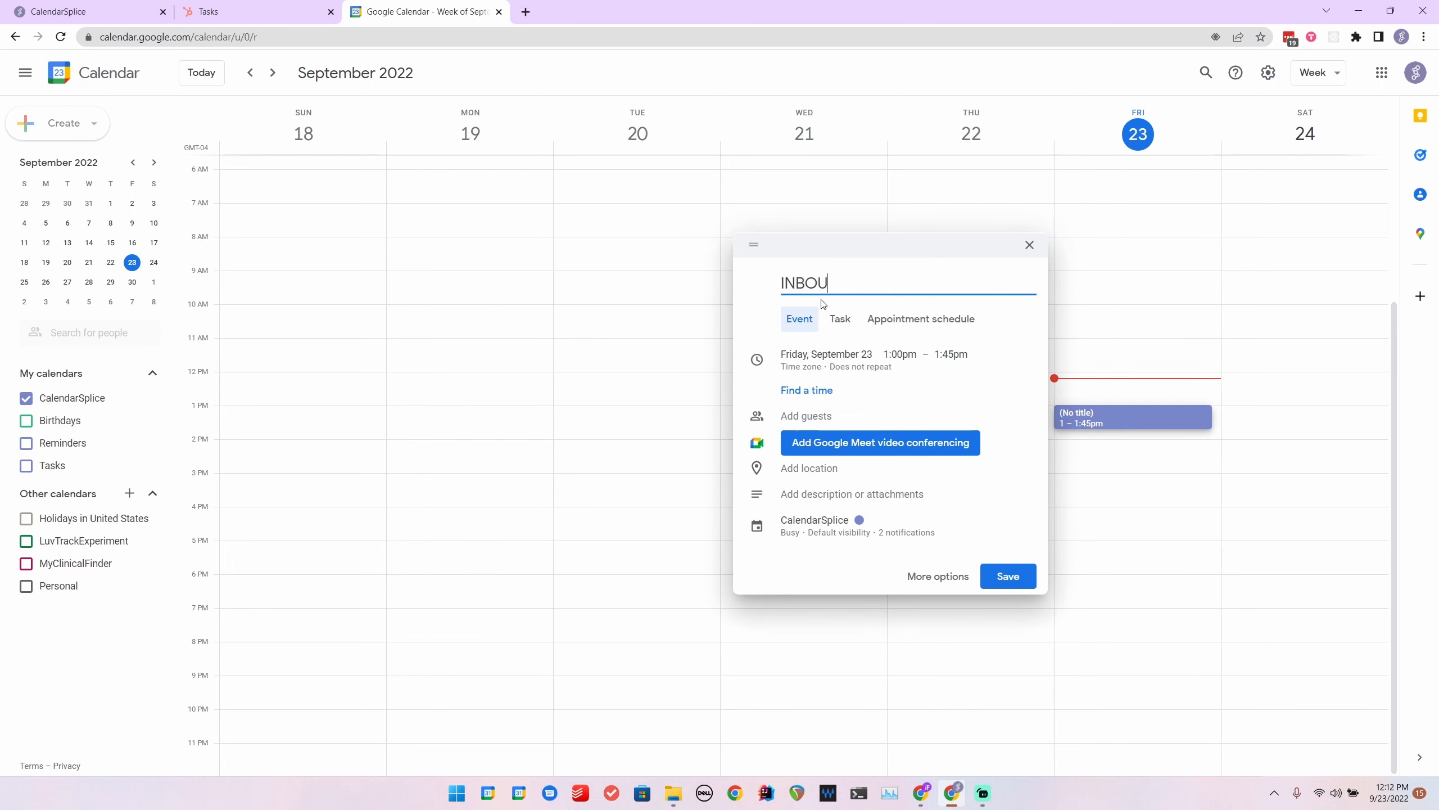
type("ND_SYNC")
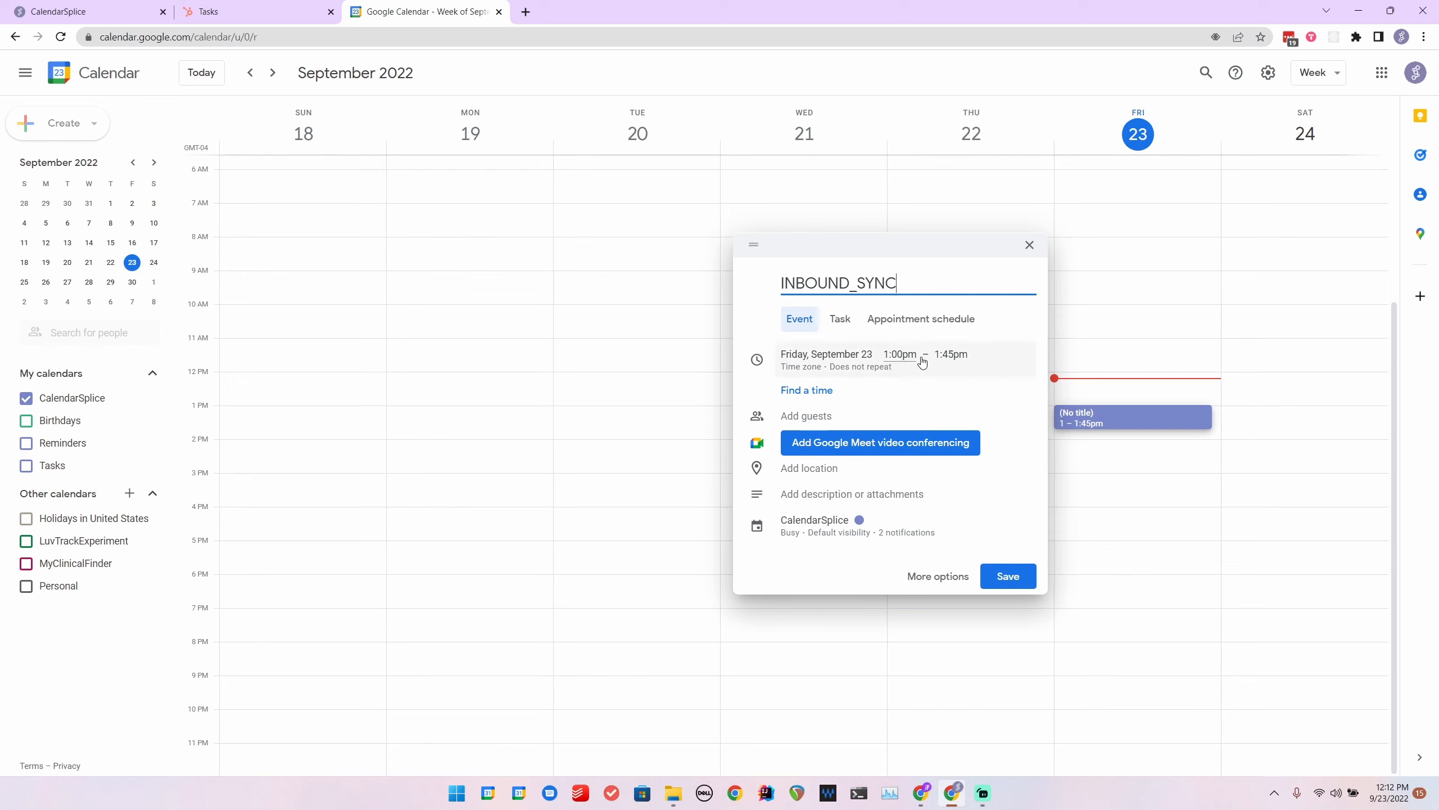
left_click(1014, 587)
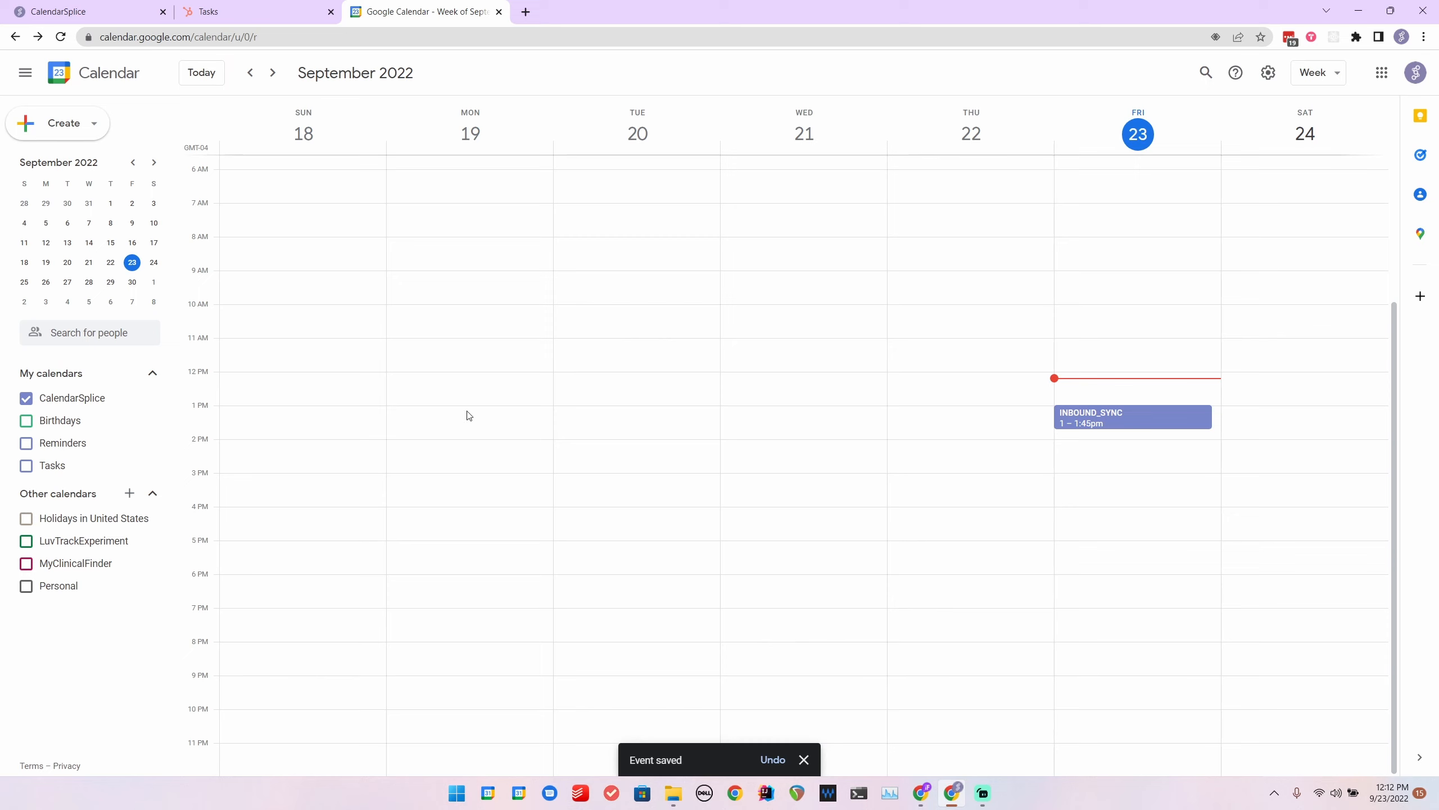
Step: Switch to HubSpot Tasks and refresh the list of all tasks to look for the INBOUND_SYNC task
left_click(227, 11)
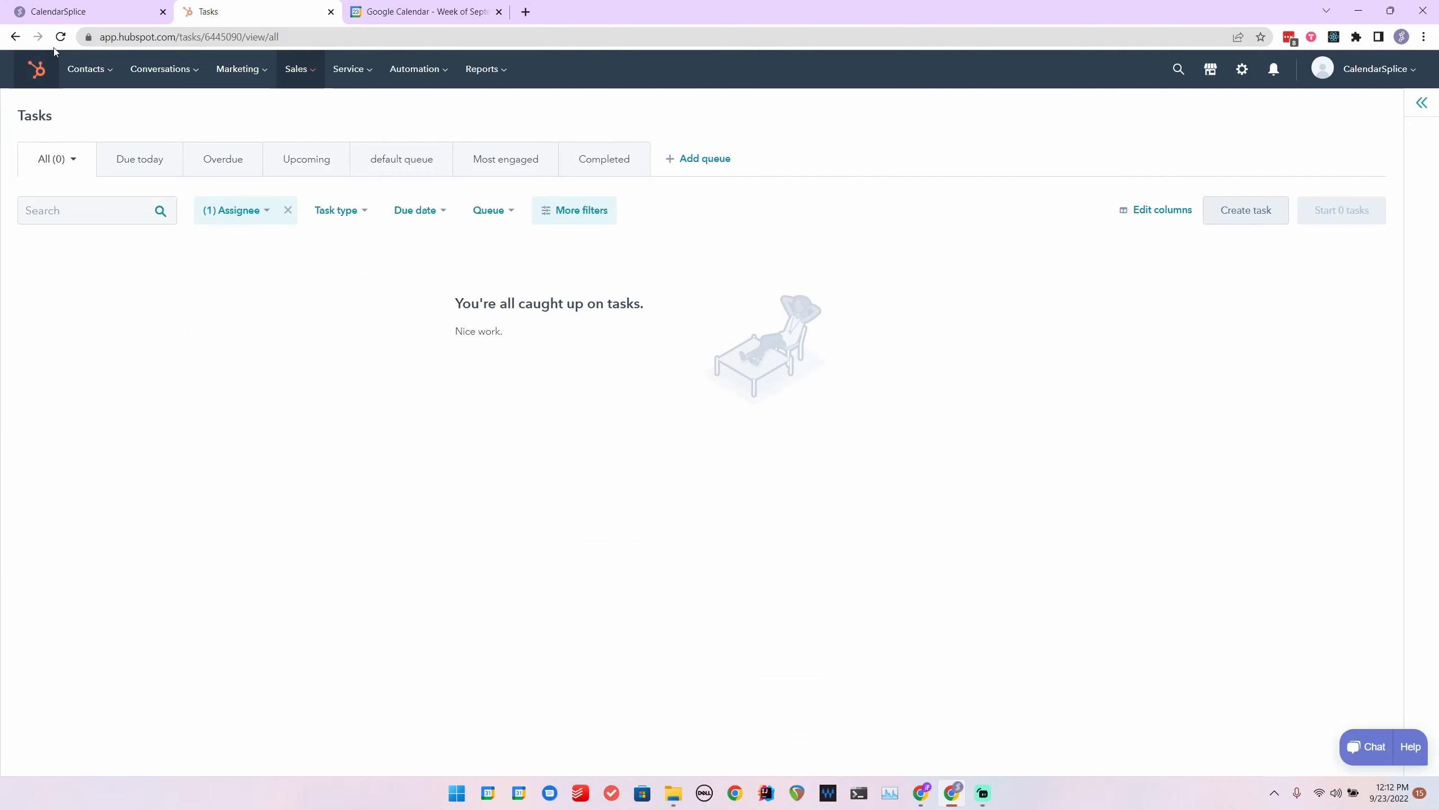
left_click(62, 159)
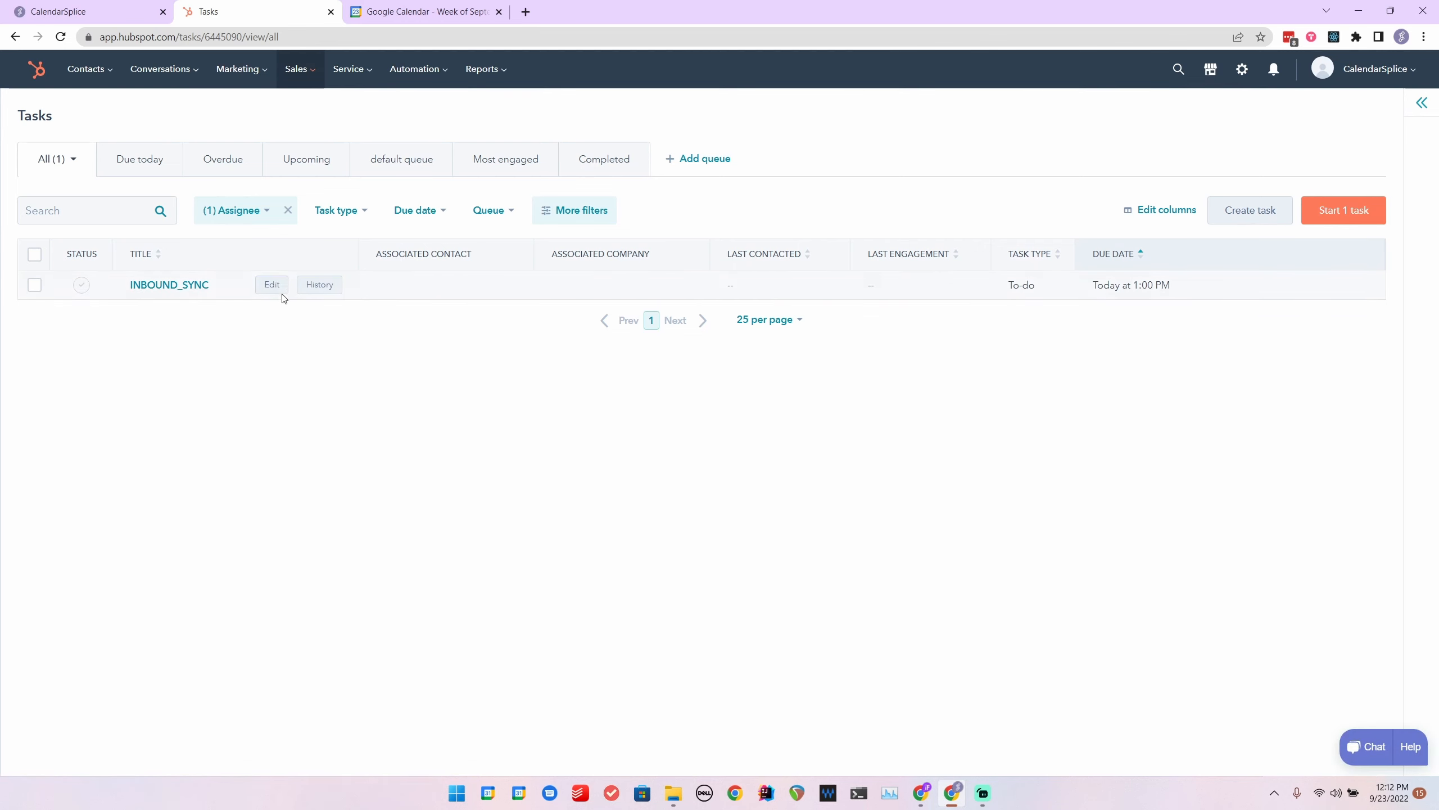
Step: Rename the INBOUND_SYNC task in HubSpot to My first TODO Item and save it
left_click(280, 286)
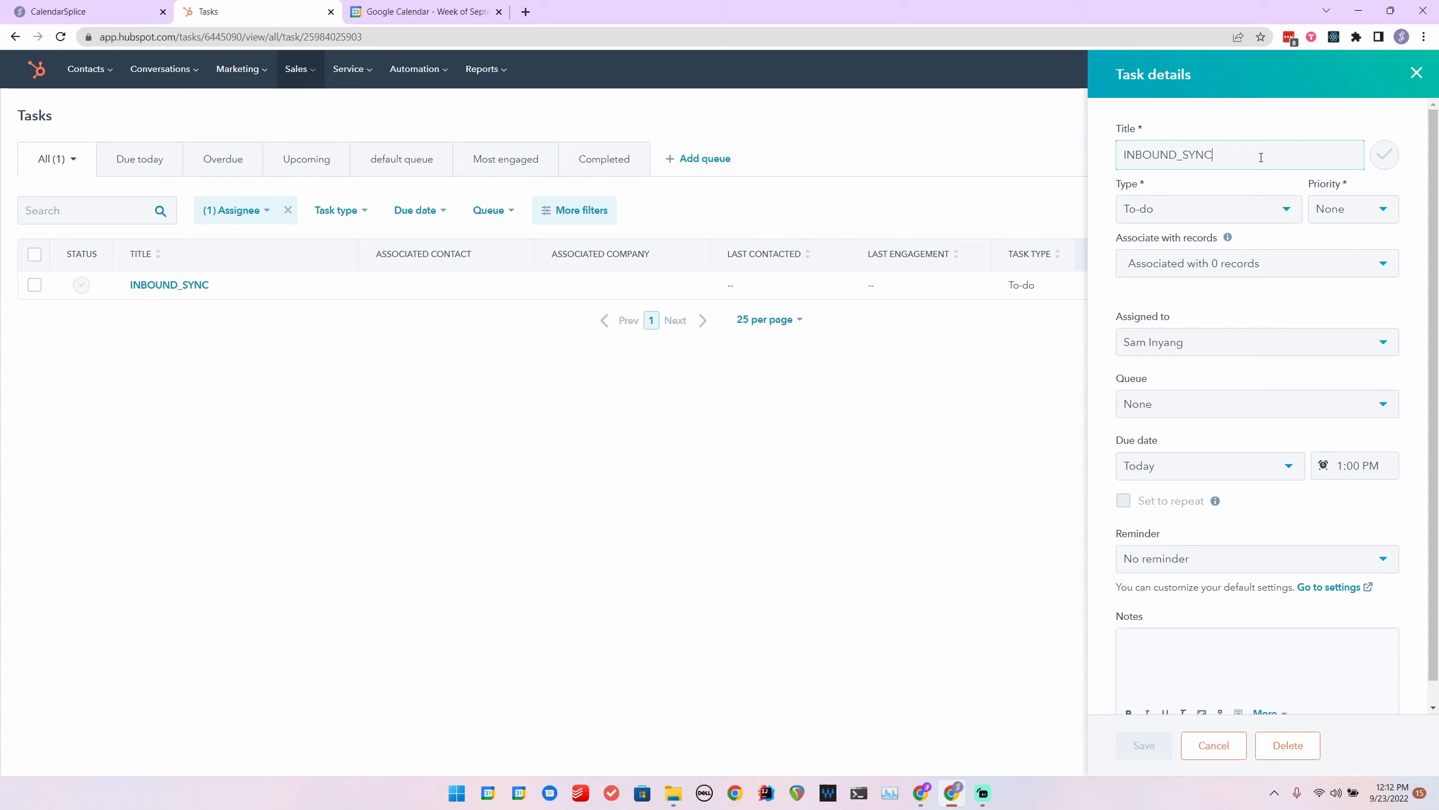
left_click_drag(1261, 157, 1118, 152)
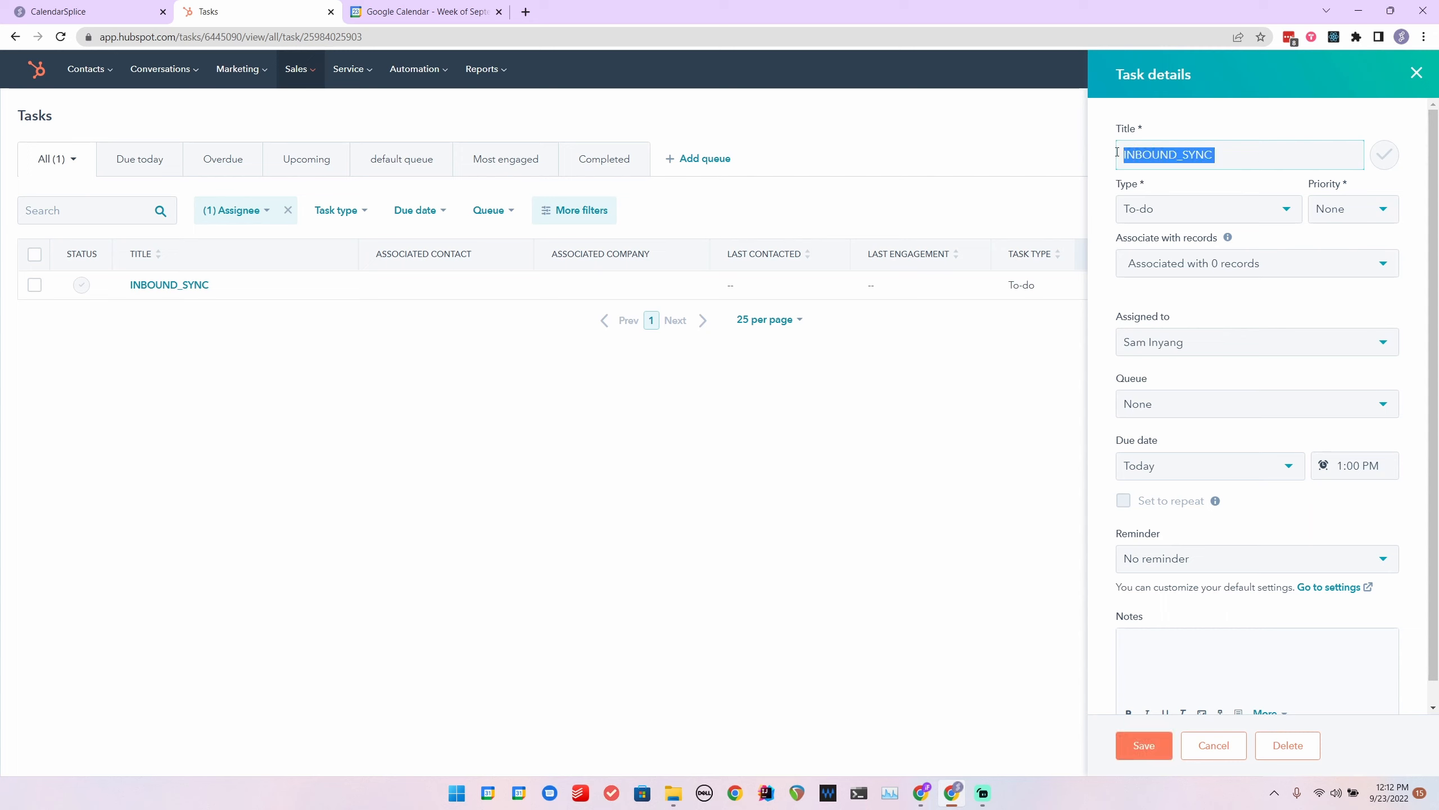
type("My")
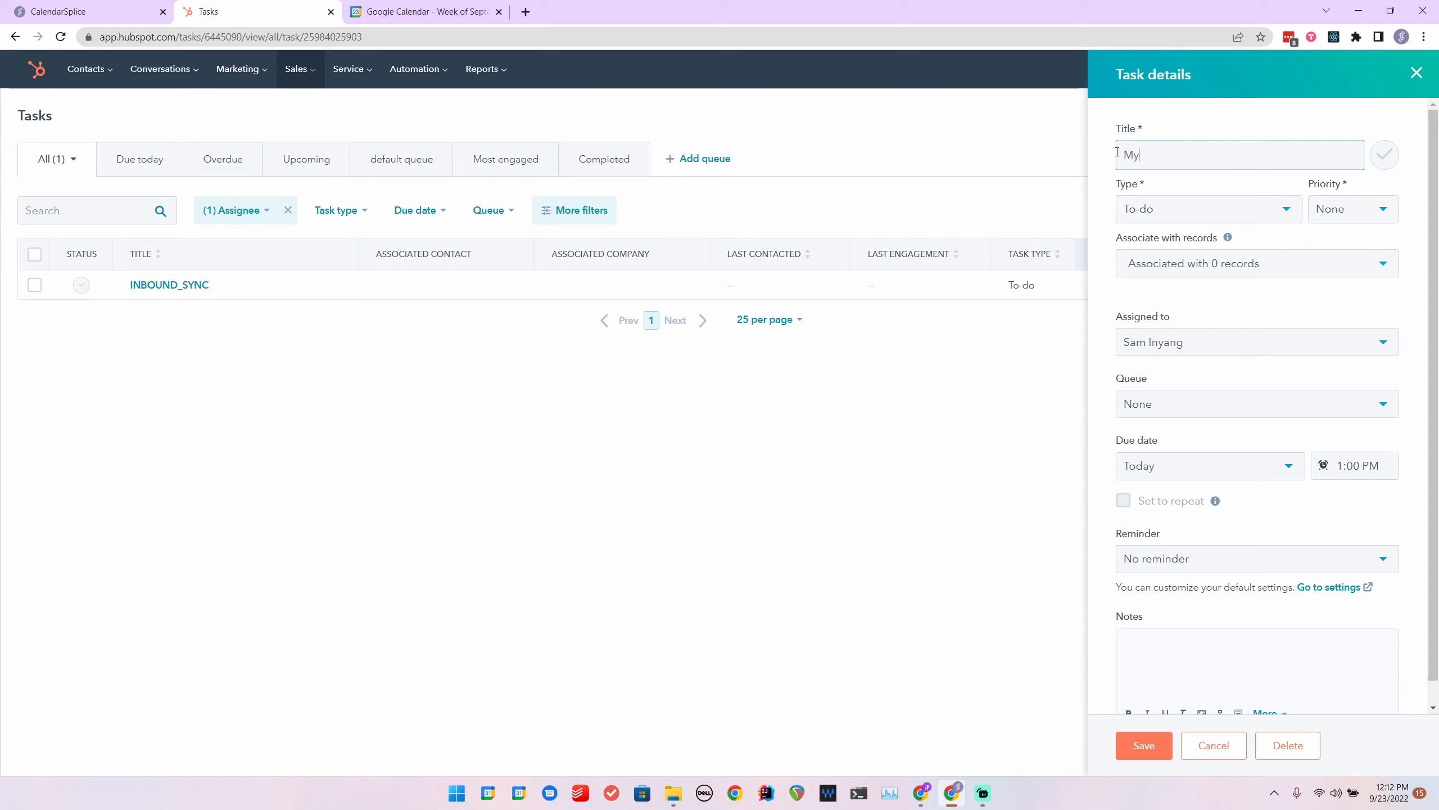
type(" first TODO Item")
left_click(1147, 756)
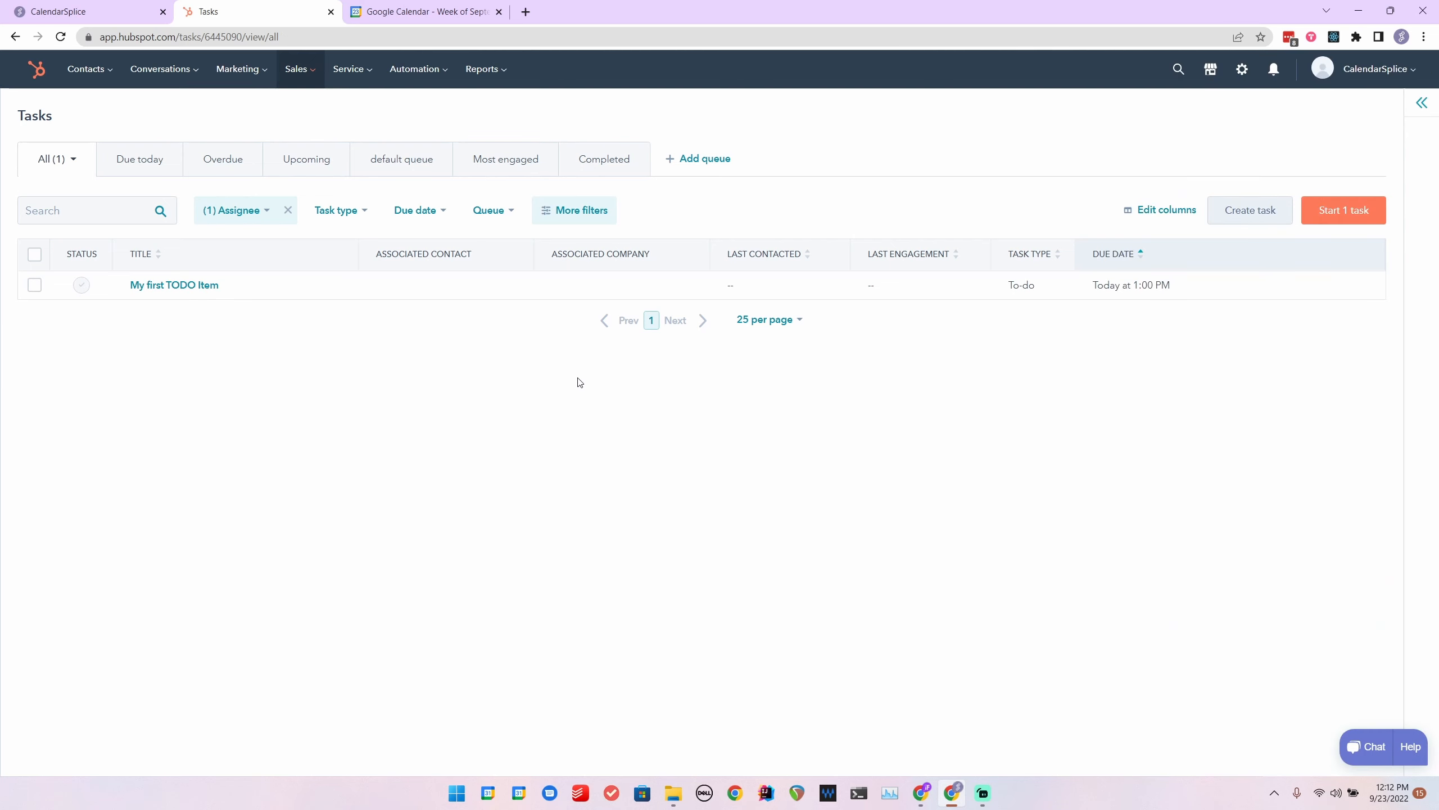
Step: In Google Calendar, create and save a SOMETHING_ELSE event on Friday, September 23, 2:00pm to 2:30pm, with the description Some other task
left_click(441, 21)
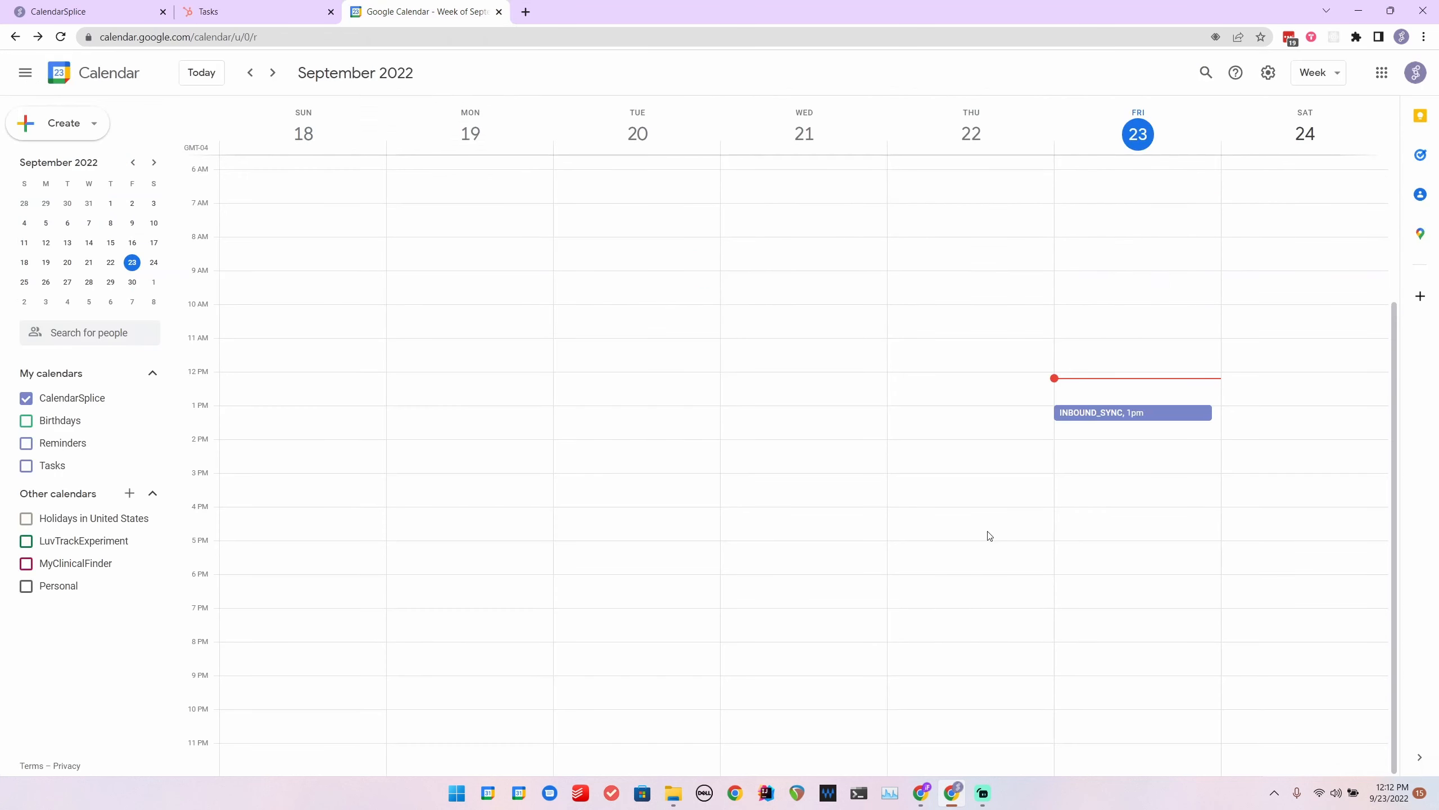
left_click(1075, 450)
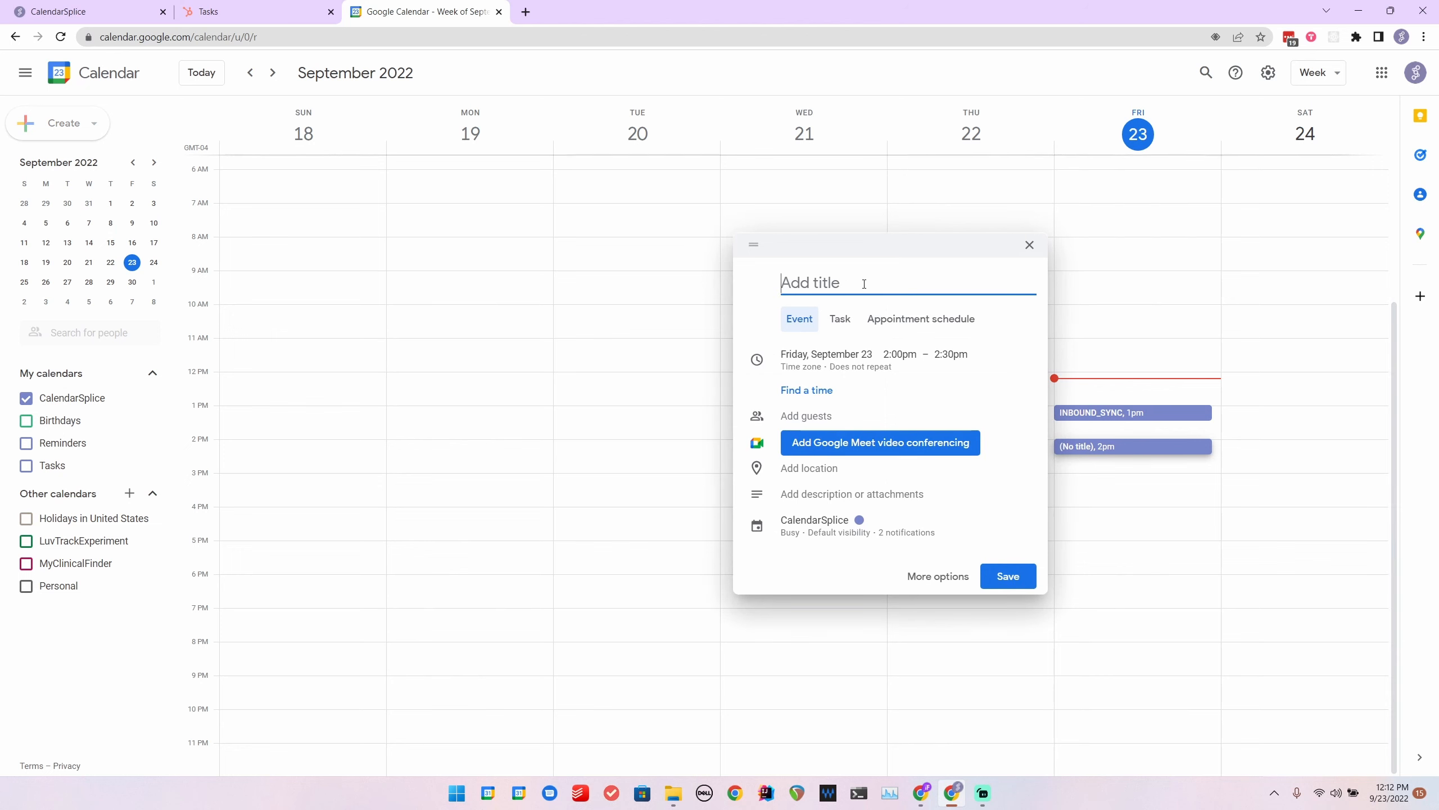
key("Caps_Lock")
type("SOME")
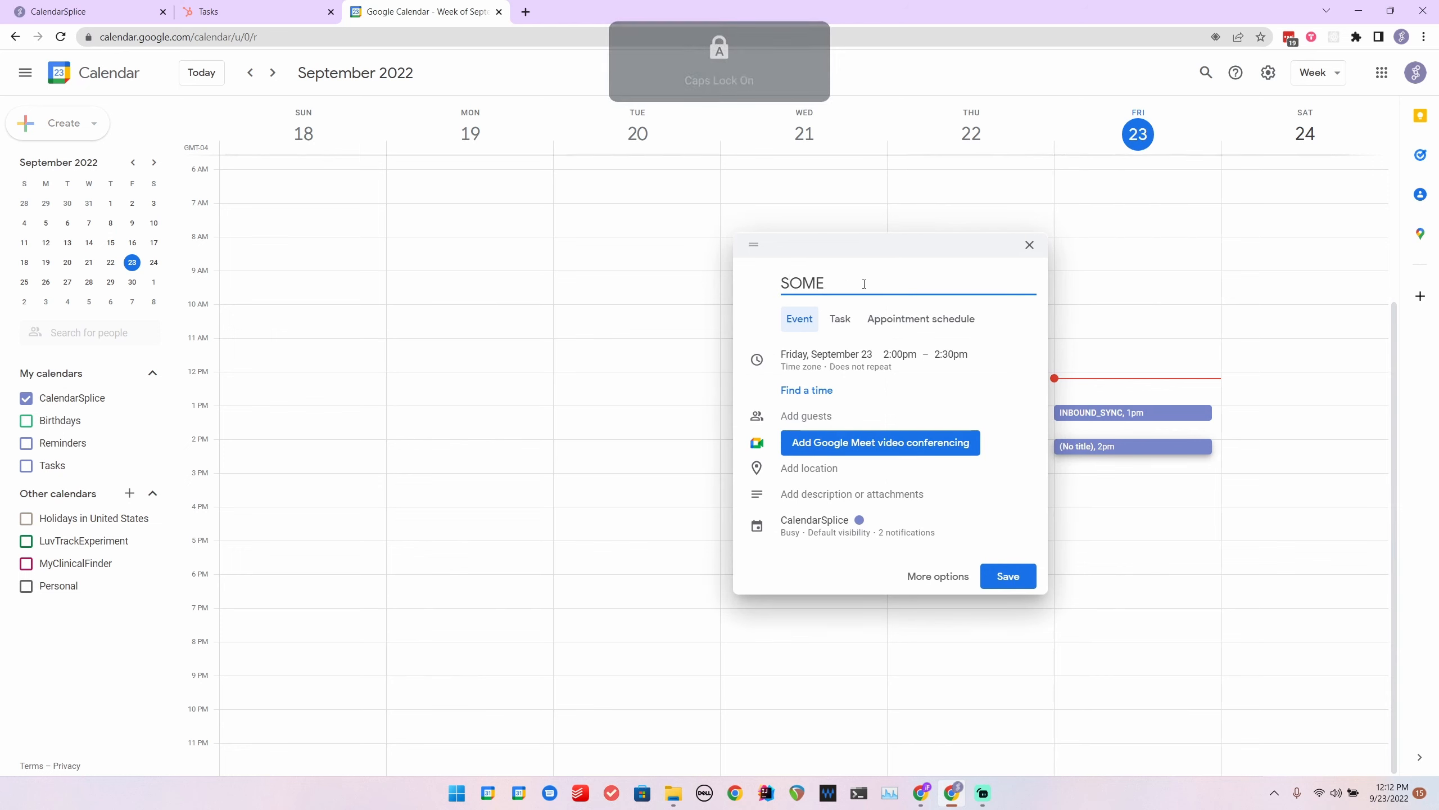
type("THING_ELSE")
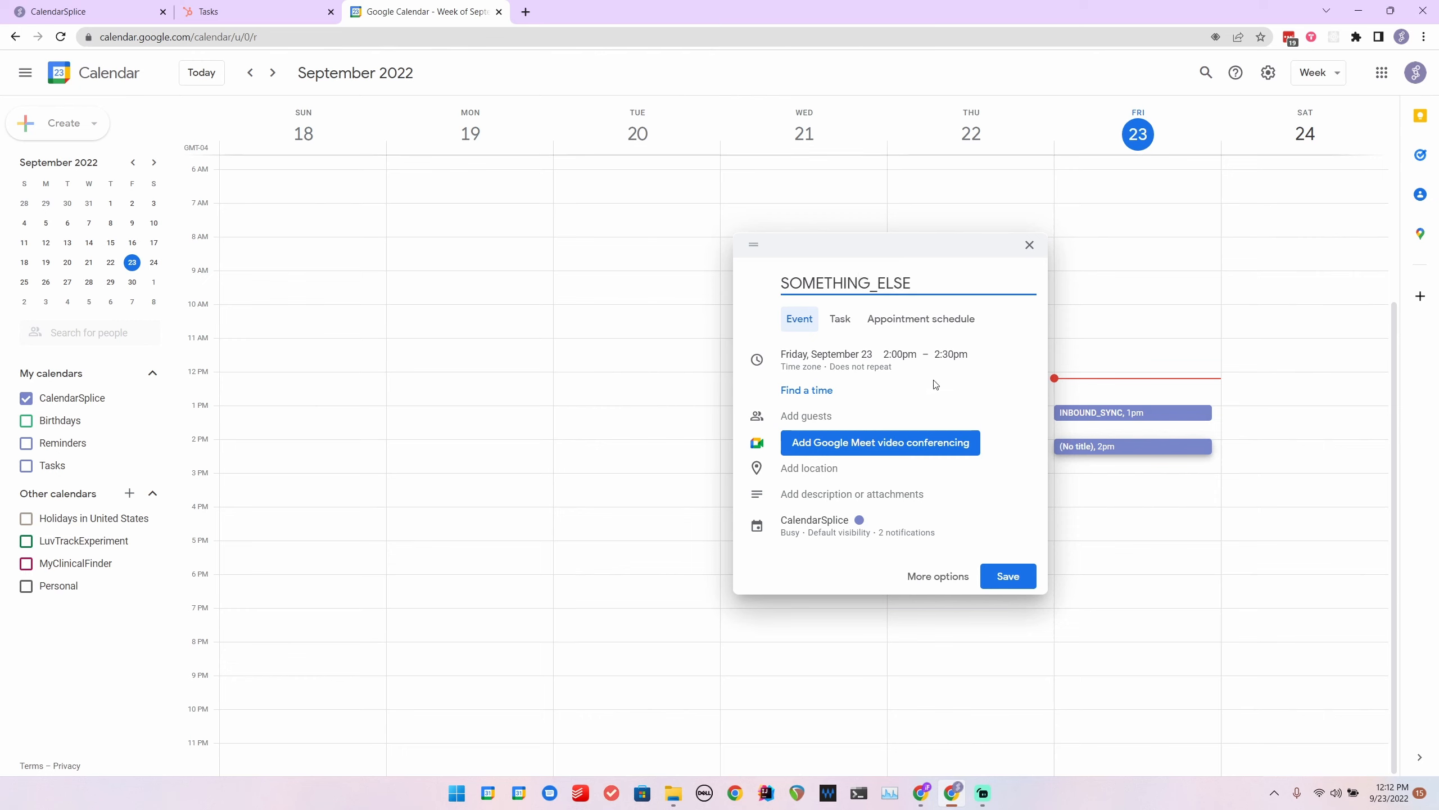
left_click(832, 493)
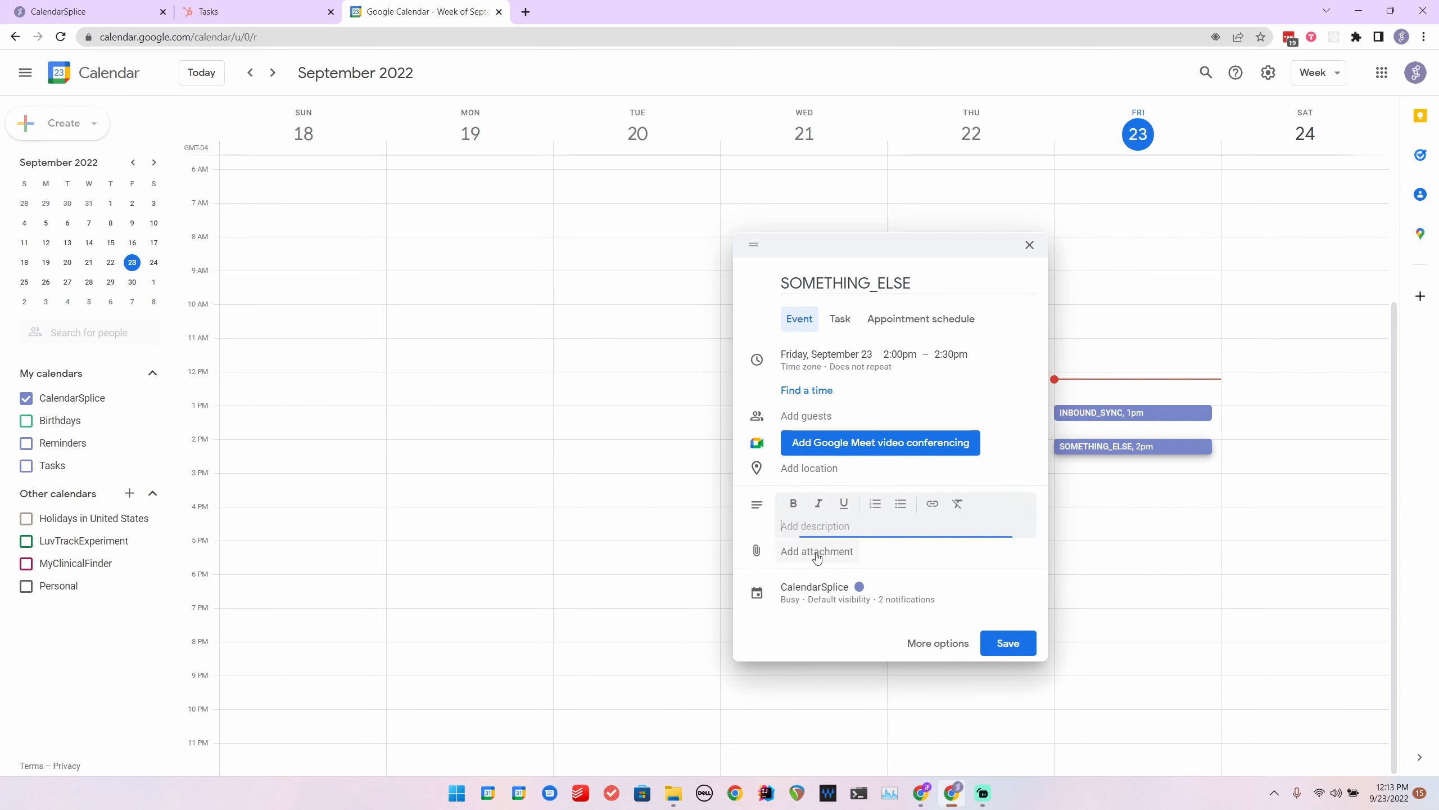
key("Caps_Lock")
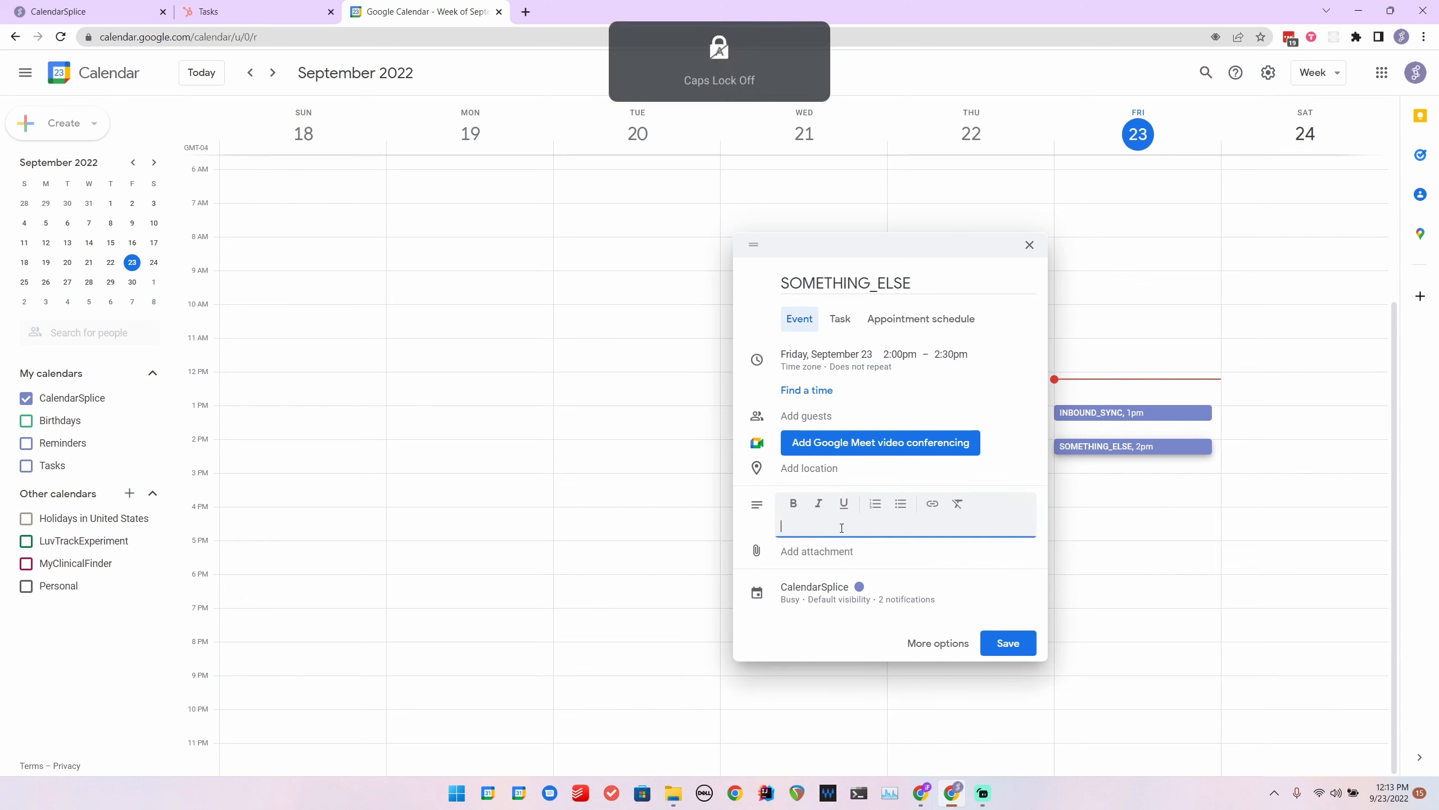
type("Some other task")
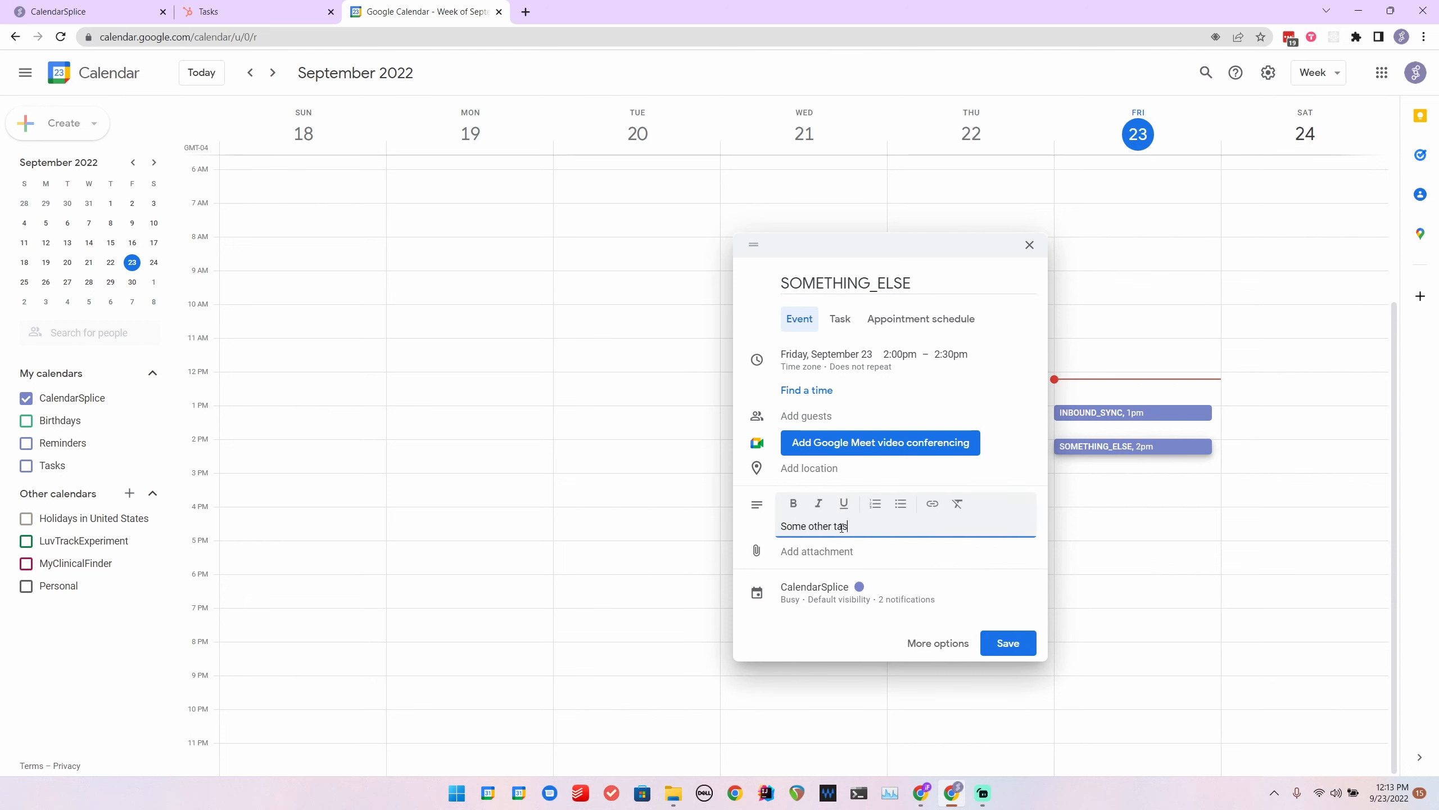
left_click(1008, 651)
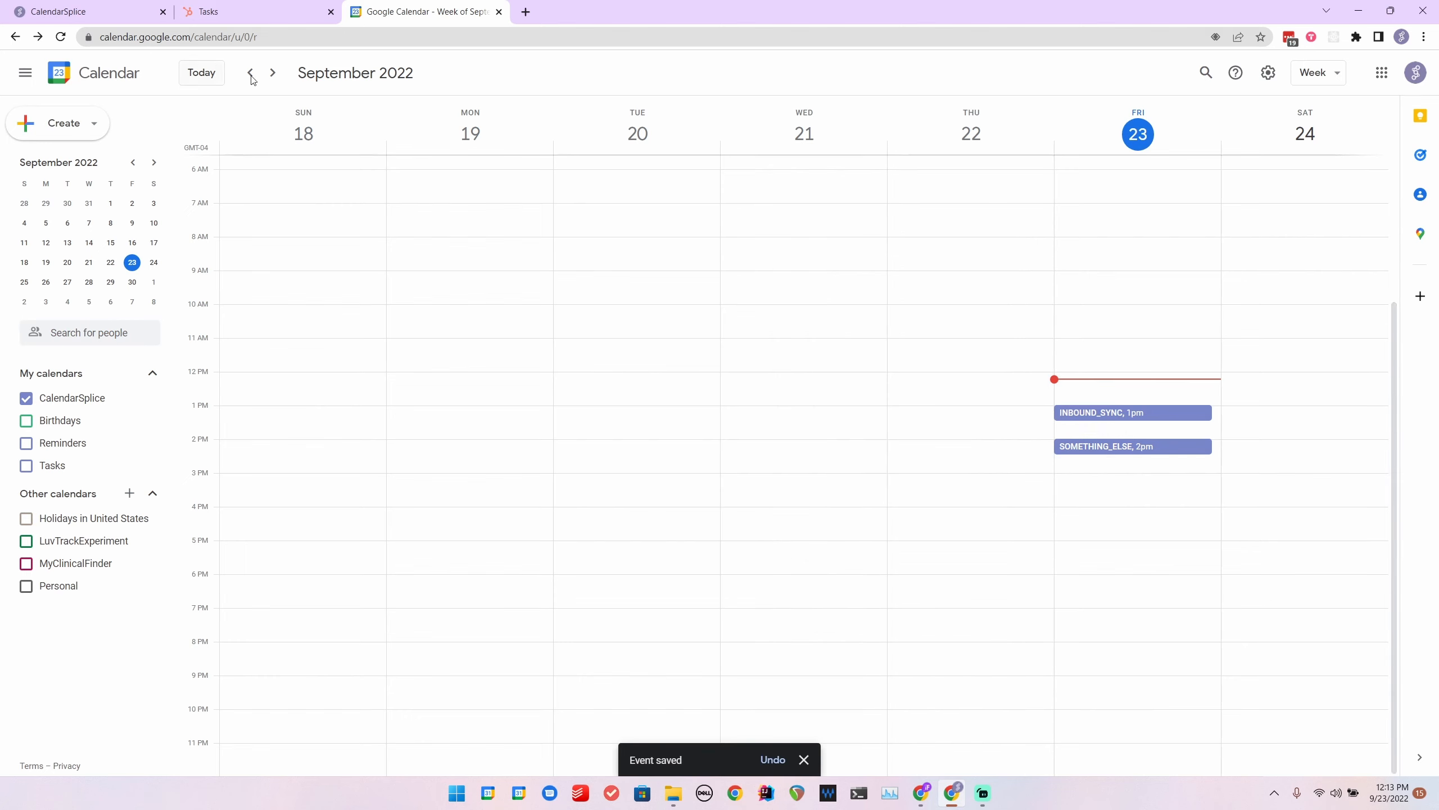
Step: Refresh the HubSpot task list to look for the SOMETHING_ELSE task, and check the renamed 1pm event in Google Calendar
left_click(264, 23)
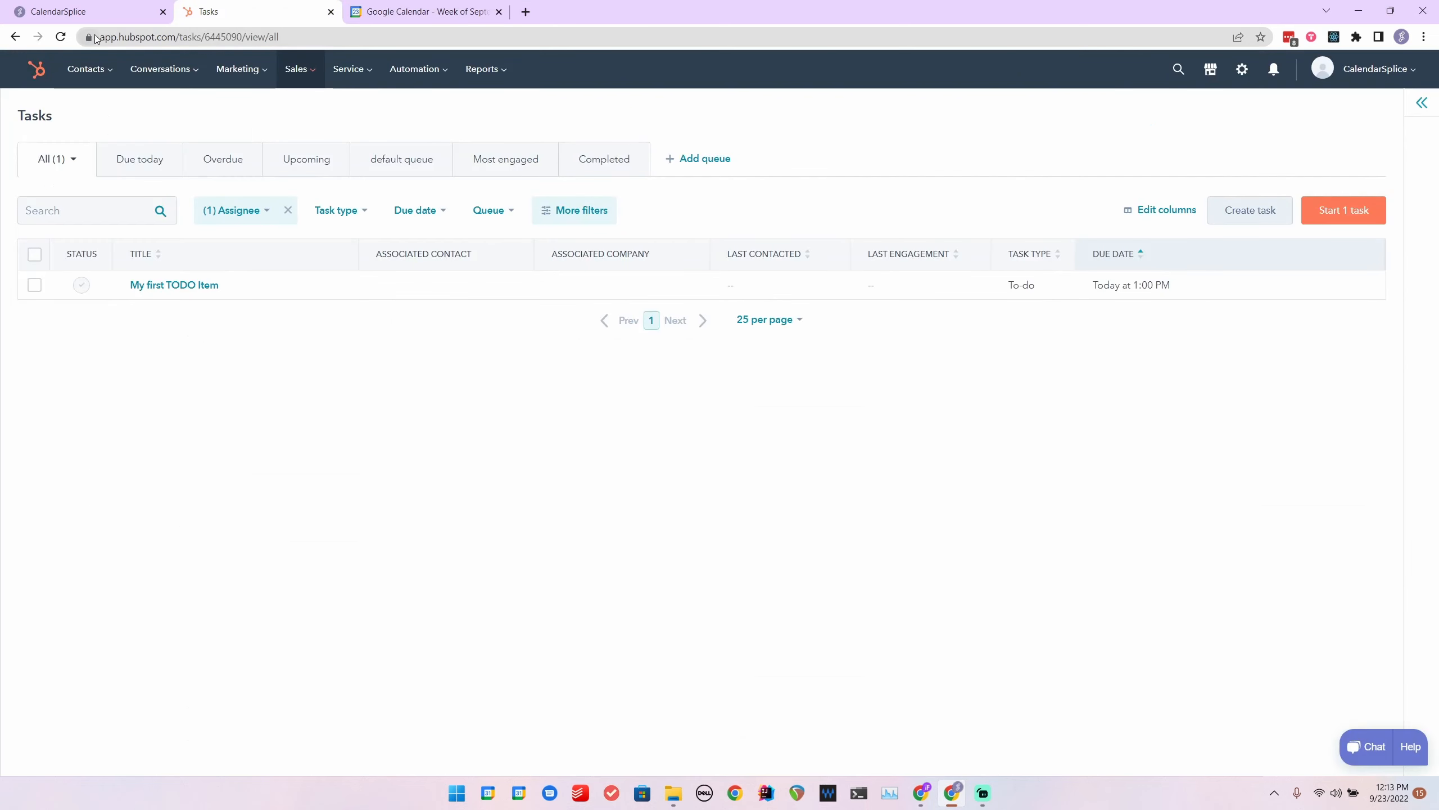
left_click(61, 37)
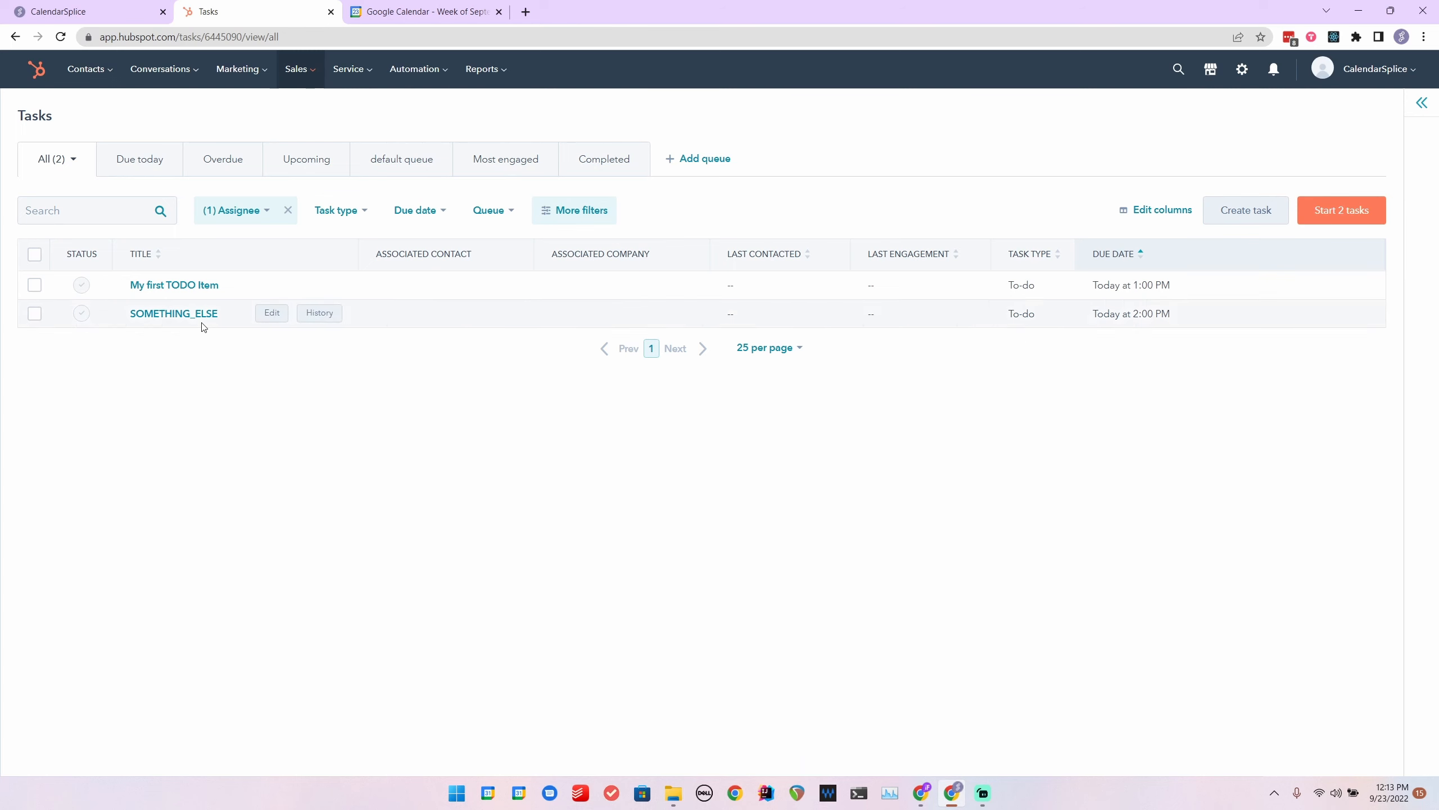
key("ctrl+Tab")
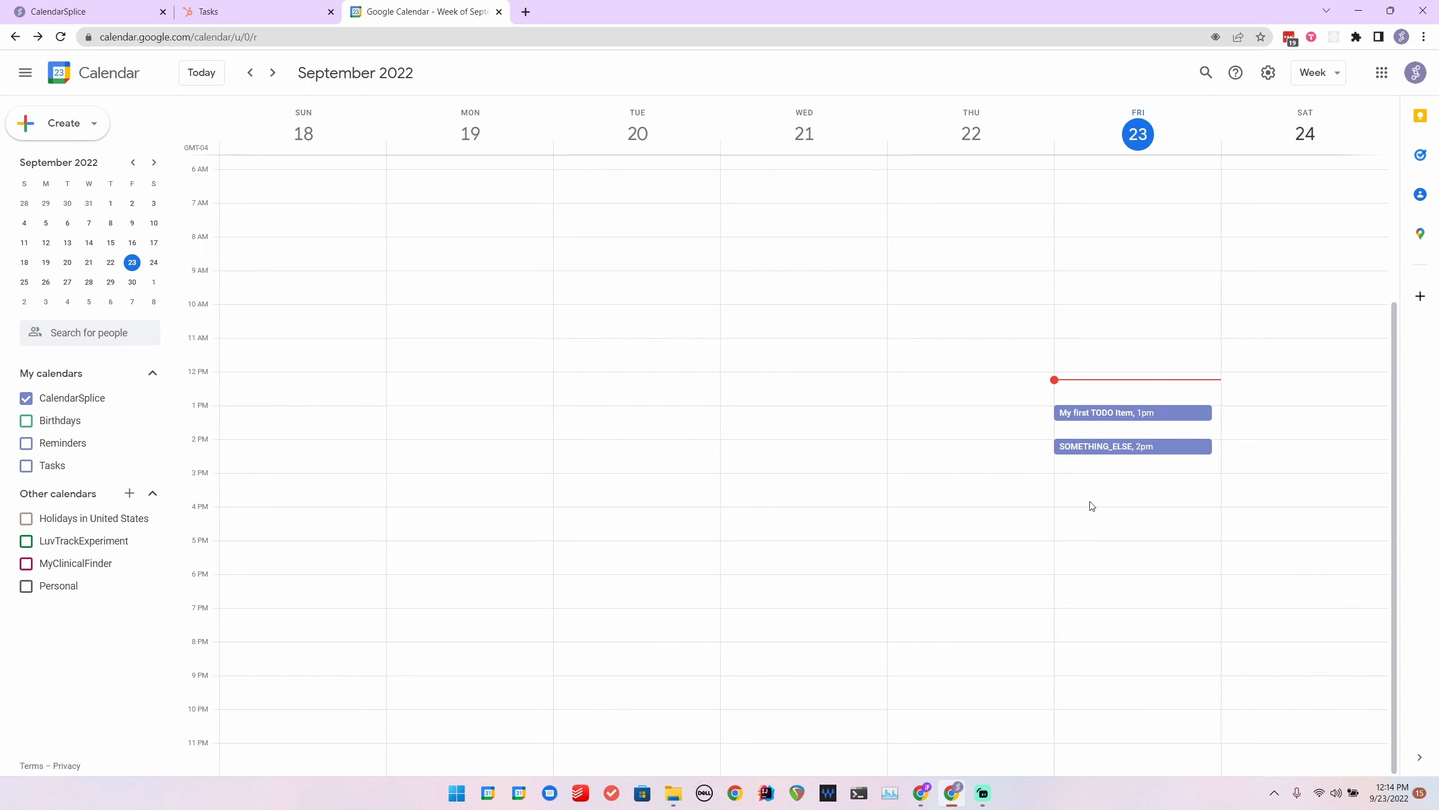
Step: Switch to the CalendarSplice workflows and copy the SOMETHING_ELSE title text from the enabled workflow's conditions
left_click(107, 12)
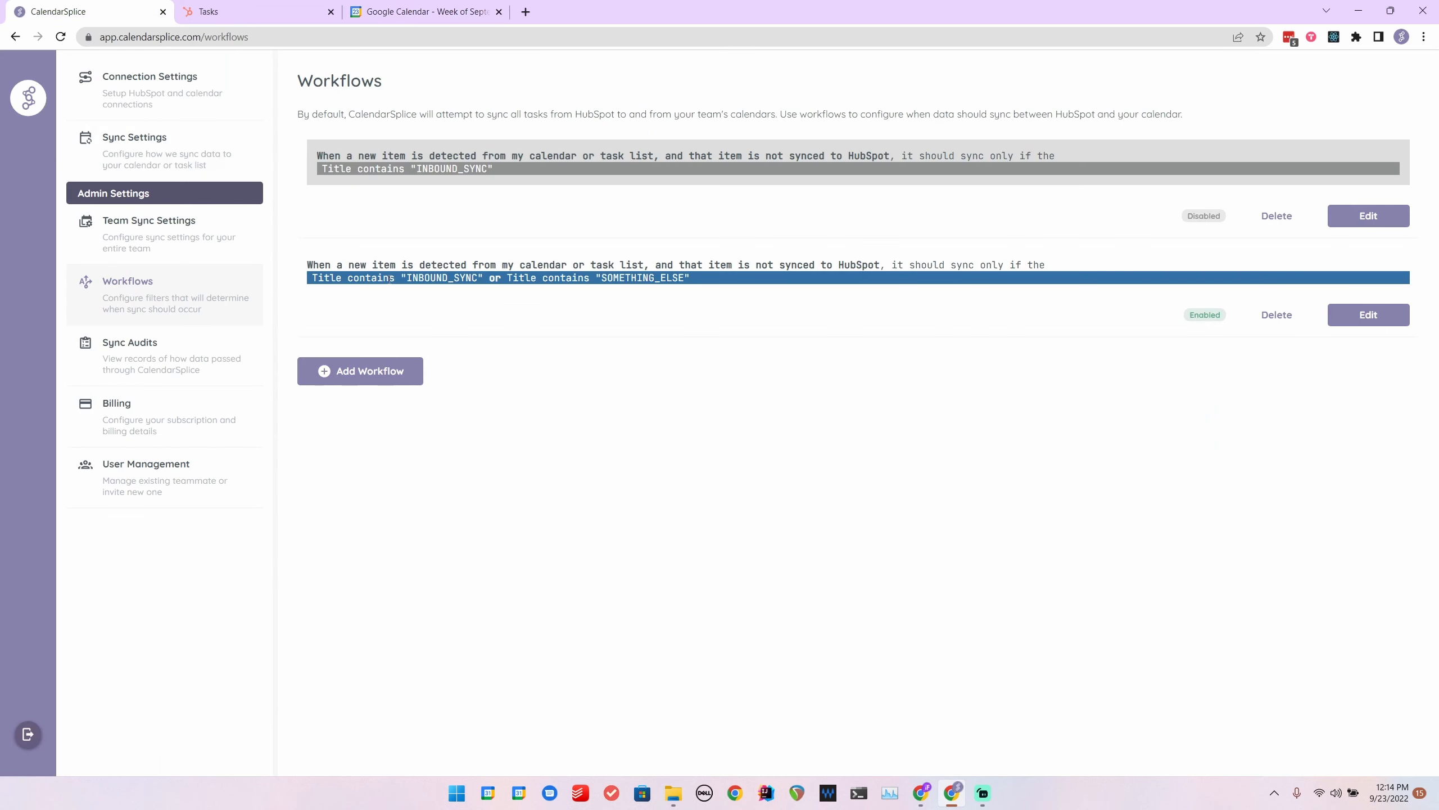
left_click_drag(407, 282, 489, 284)
left_click_drag(602, 280, 686, 280)
key("ctrl+c")
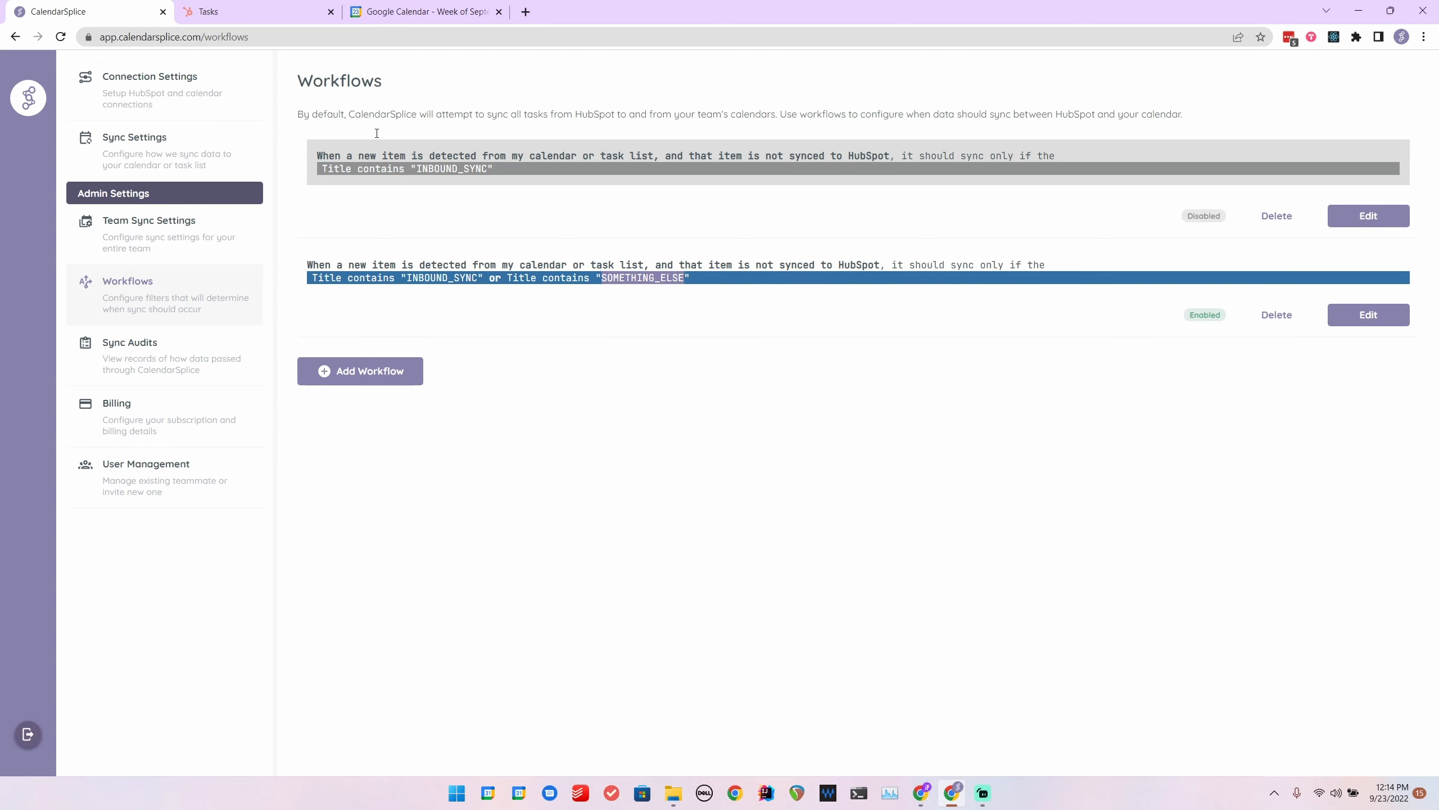
Step: Create and save a Google Calendar event titled SOMETHING_ELSE Dummy Text on Friday, September 23 from 3:00pm to 3:30pm
left_click(278, 12)
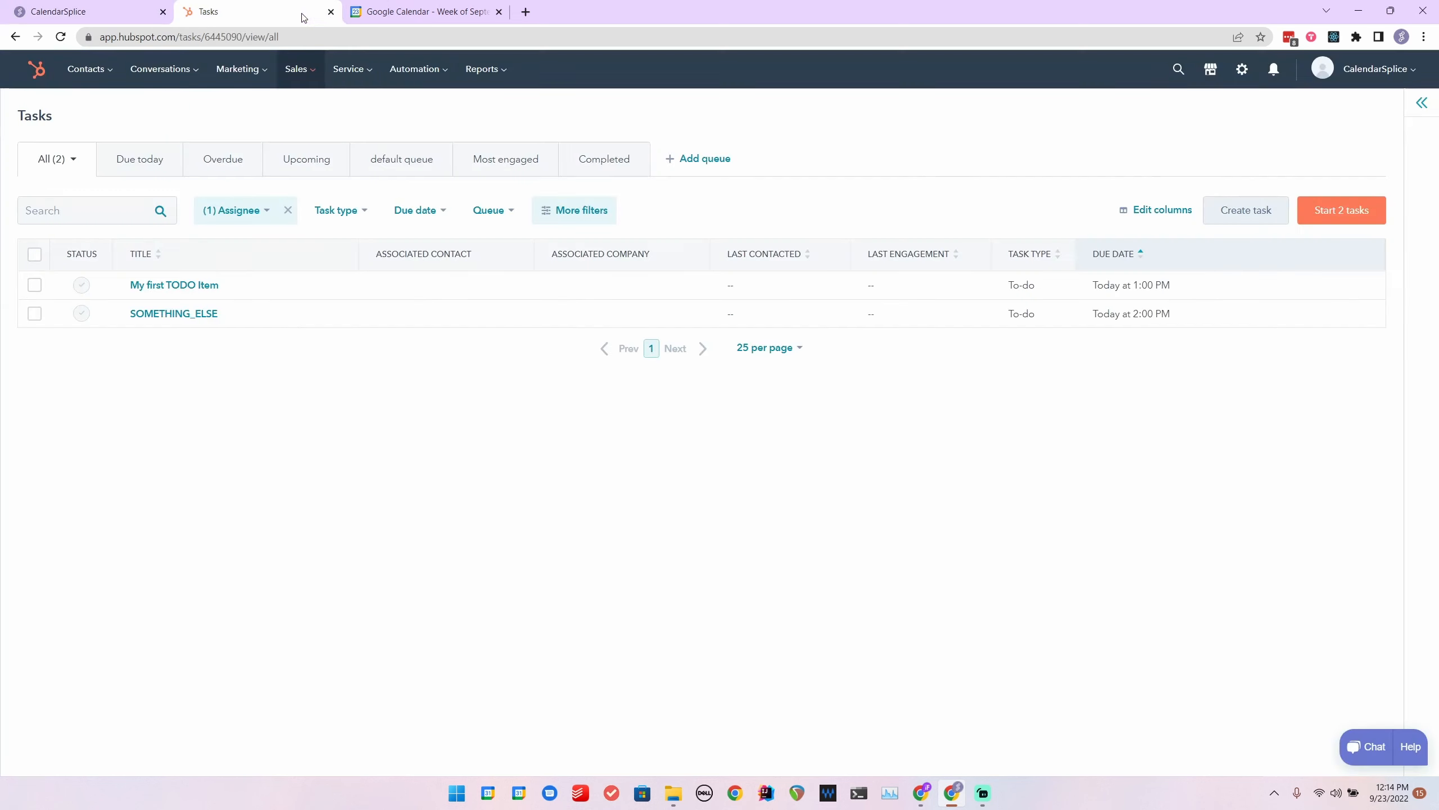
left_click(453, 22)
left_click(1074, 483)
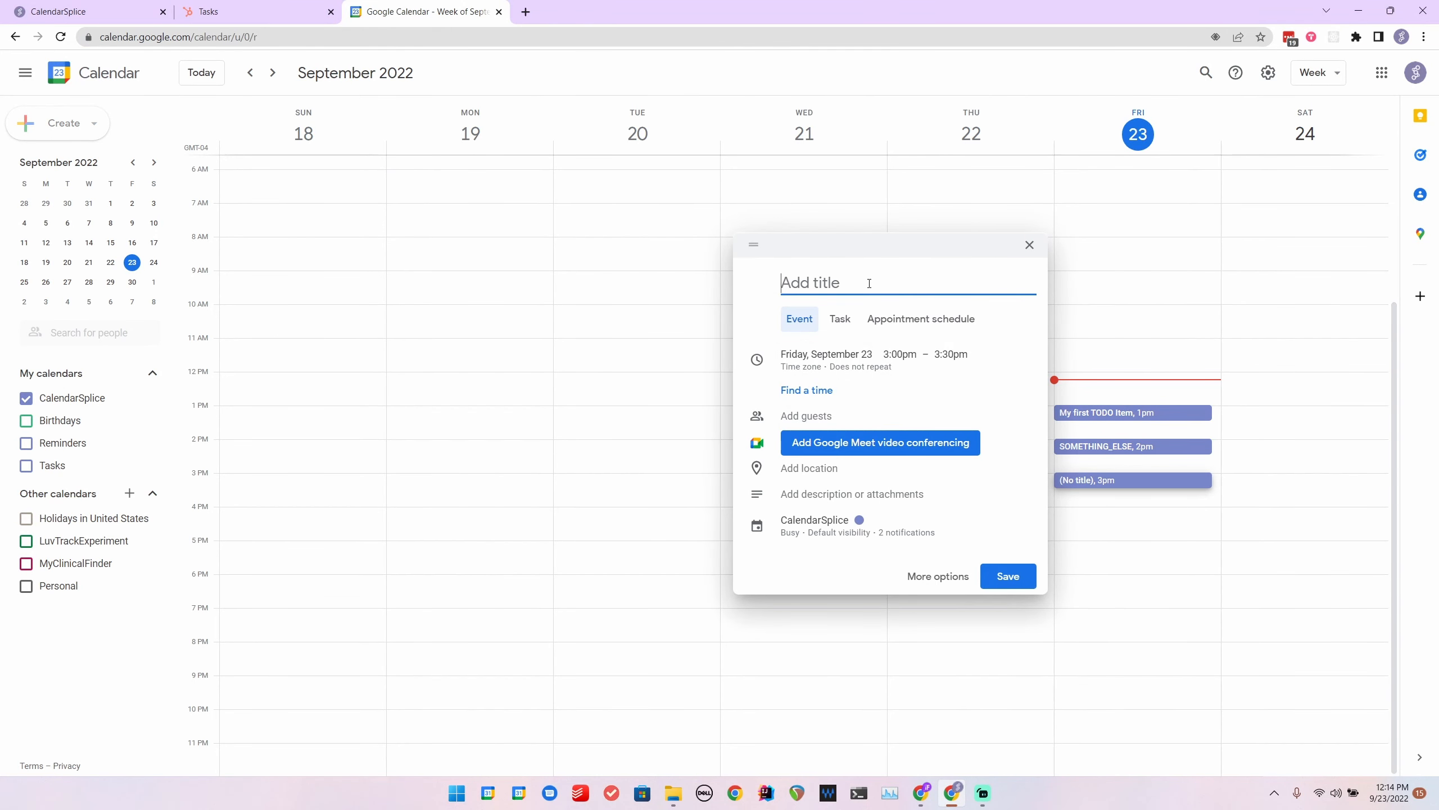
key("ctrl+v")
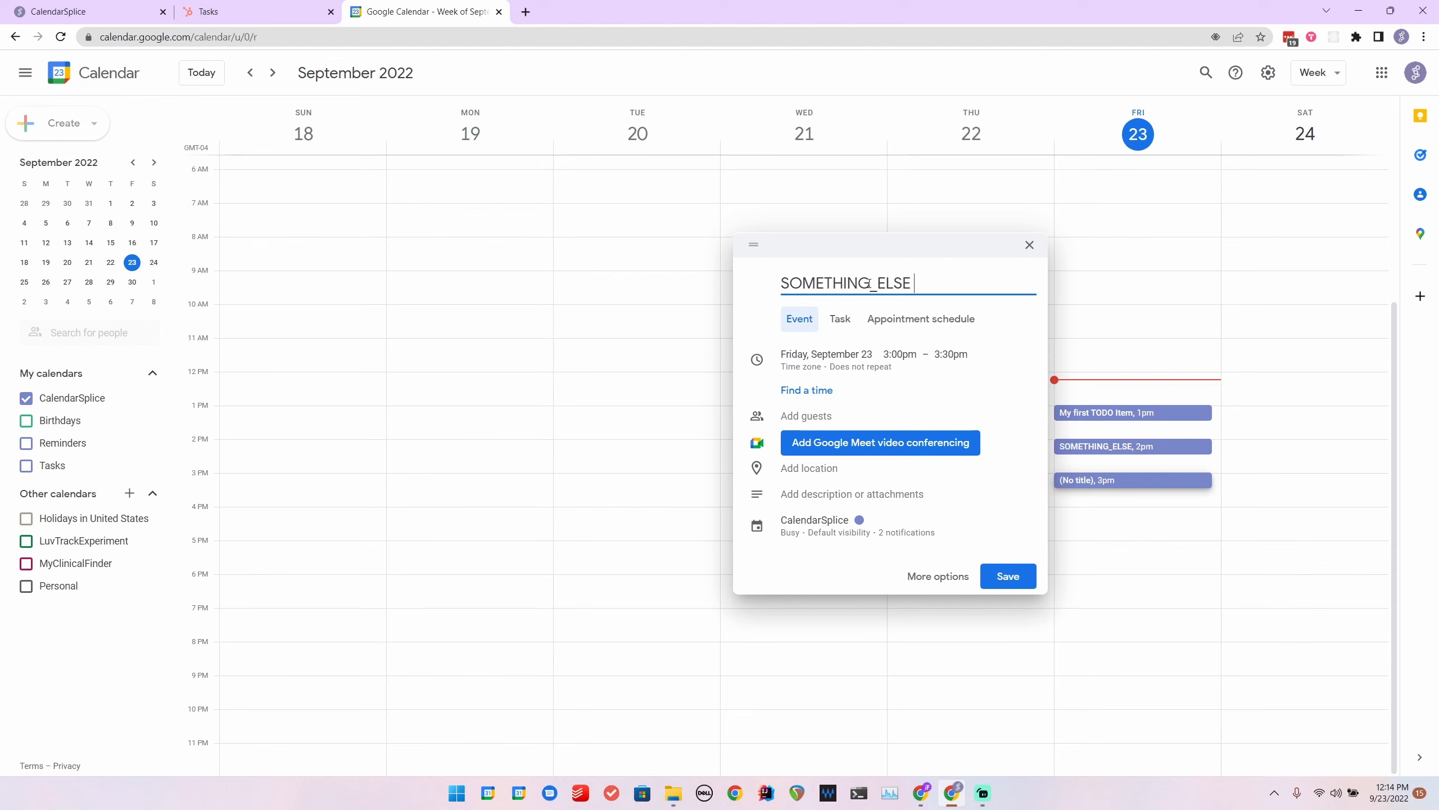
type("Dummy Text")
left_click(998, 576)
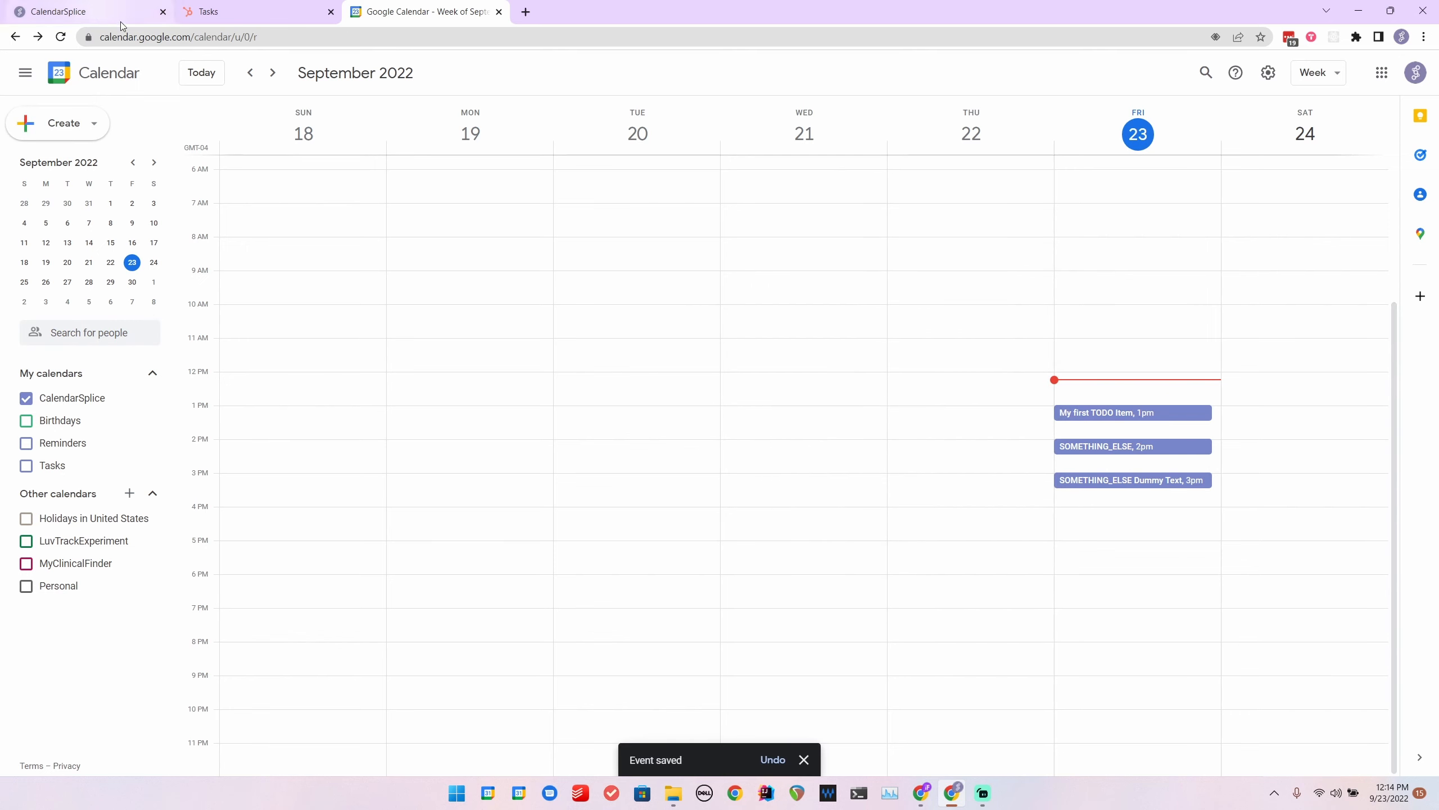
Step: Refresh the HubSpot task list to look for the SOMETHING_ELSE Dummy Text task, and open the Sync Audits in CalendarSplice
left_click(227, 11)
left_click(60, 36)
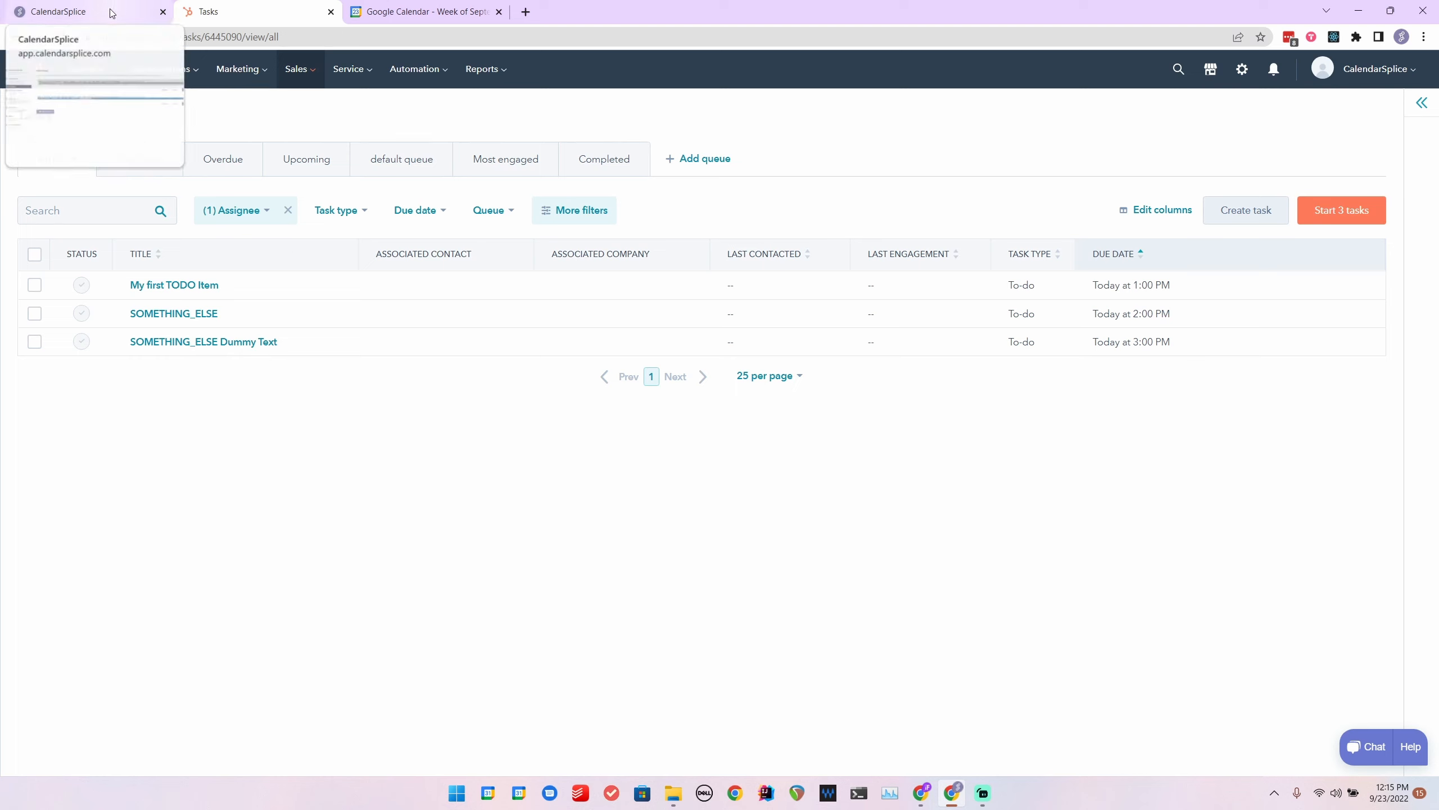
mouse_move(267, 311)
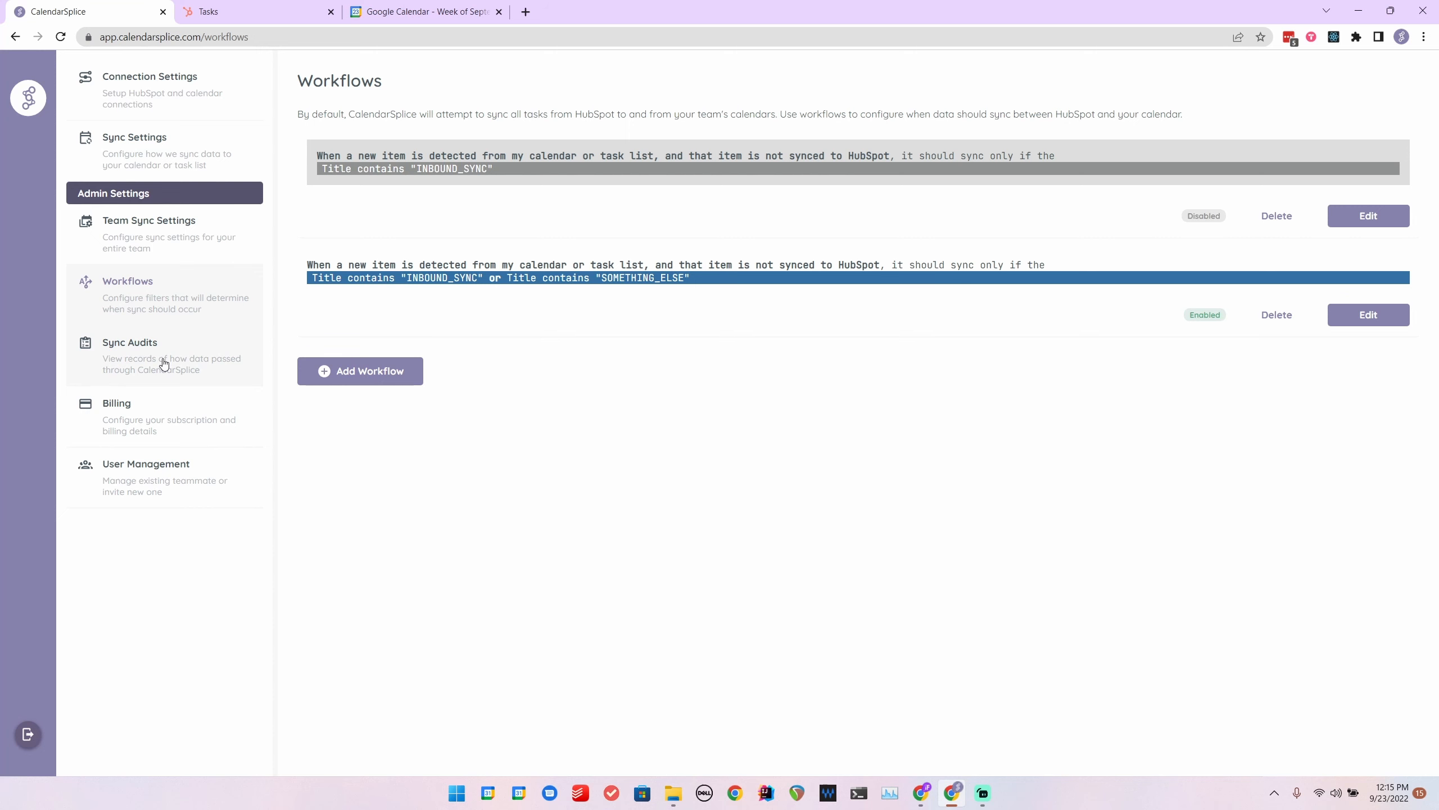
left_click(164, 364)
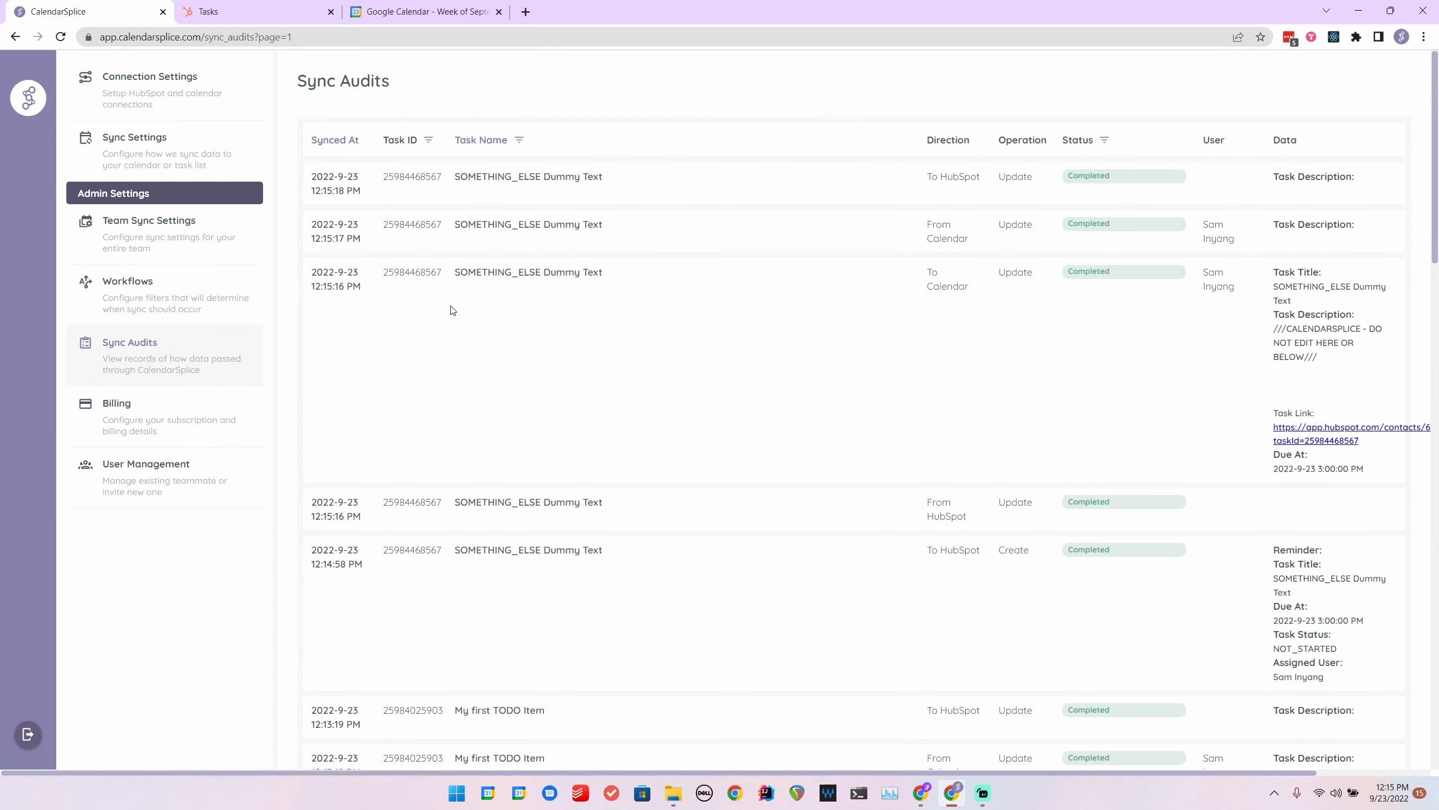